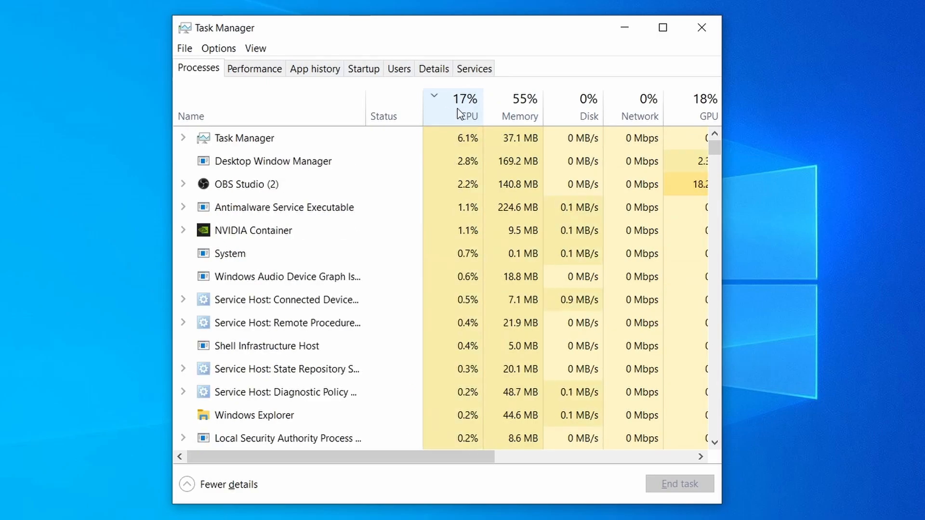
- Sort the running processes by memory usage and look through the list for suspicious entries
click(525, 105)
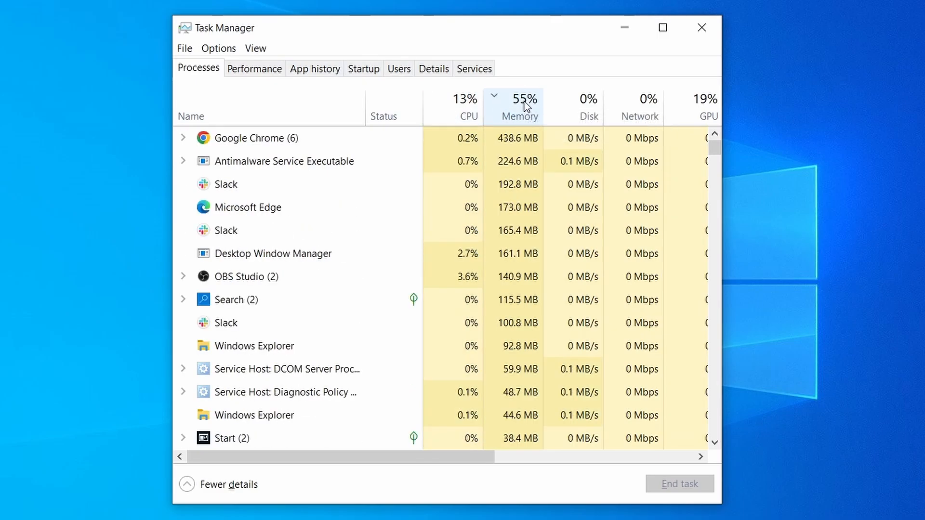
scroll(401, 325, down, 2)
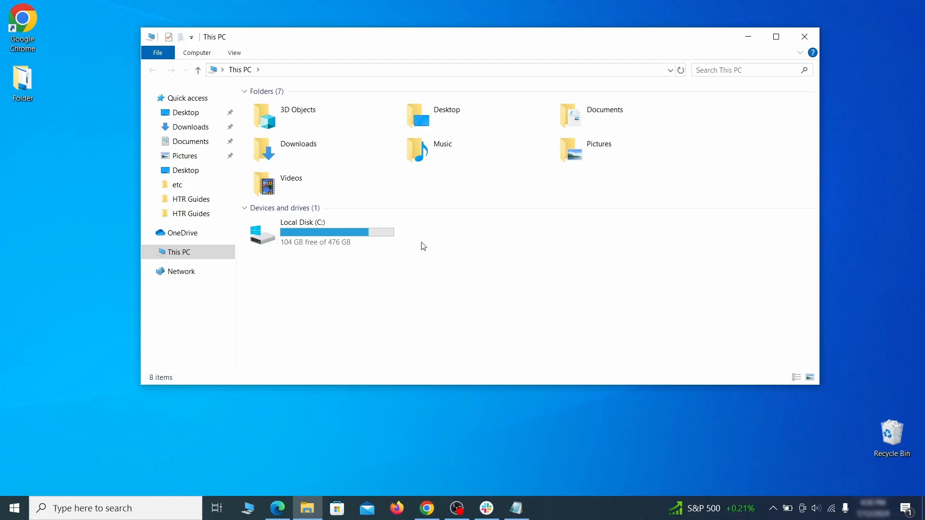
- In File Explorer, go to the AppData\Roaming folder of the personal user profile on Local Disk (C:)
double_click(384, 239)
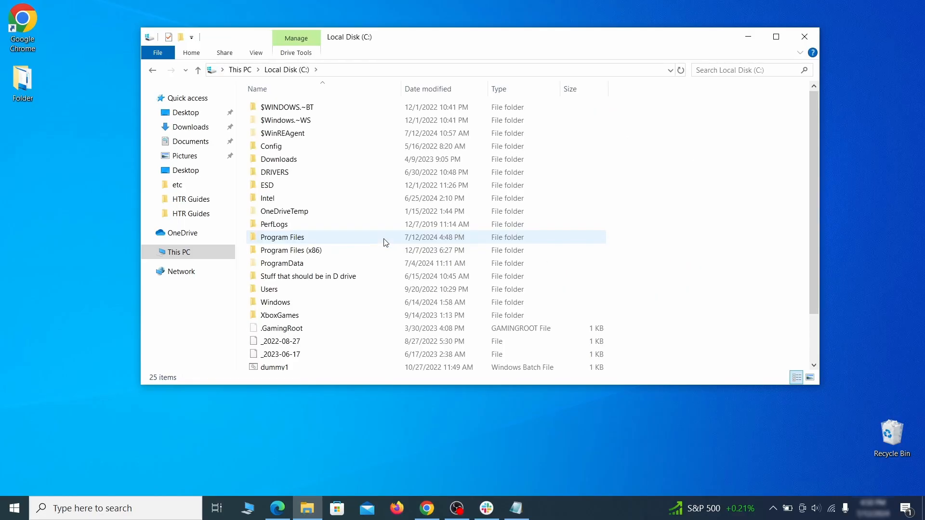
double_click(295, 290)
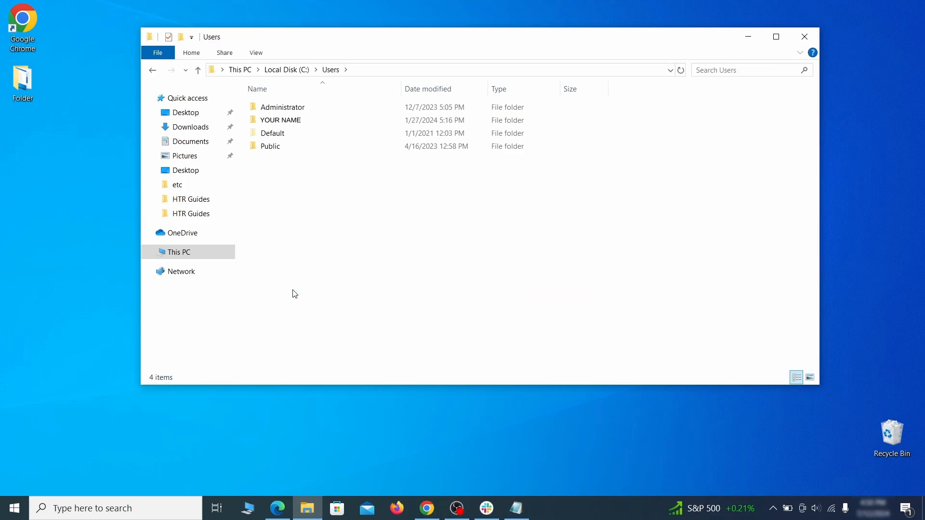
double_click(389, 123)
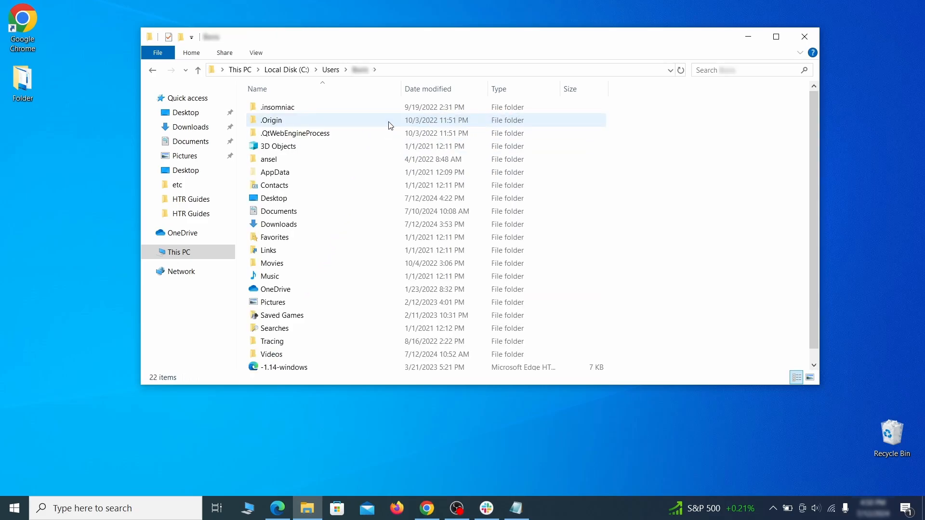
double_click(384, 173)
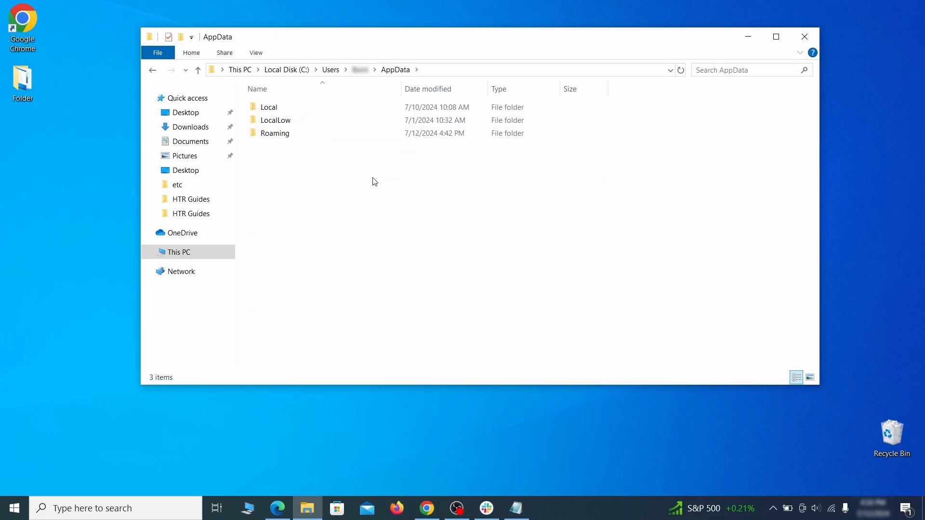
double_click(380, 134)
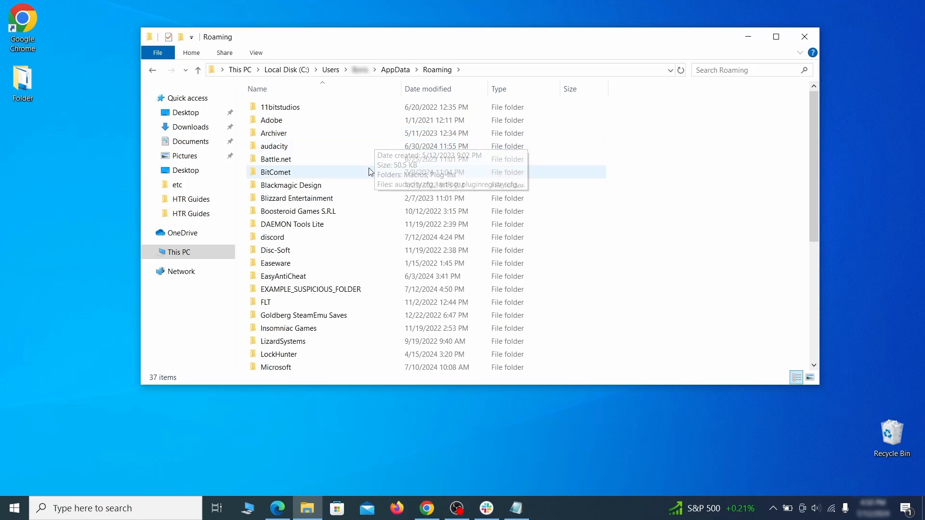
- Try to delete EXAMPLE_SUSPICIOUS_FOLDER from the Roaming folder
scroll(372, 168, down, 2)
click(378, 223)
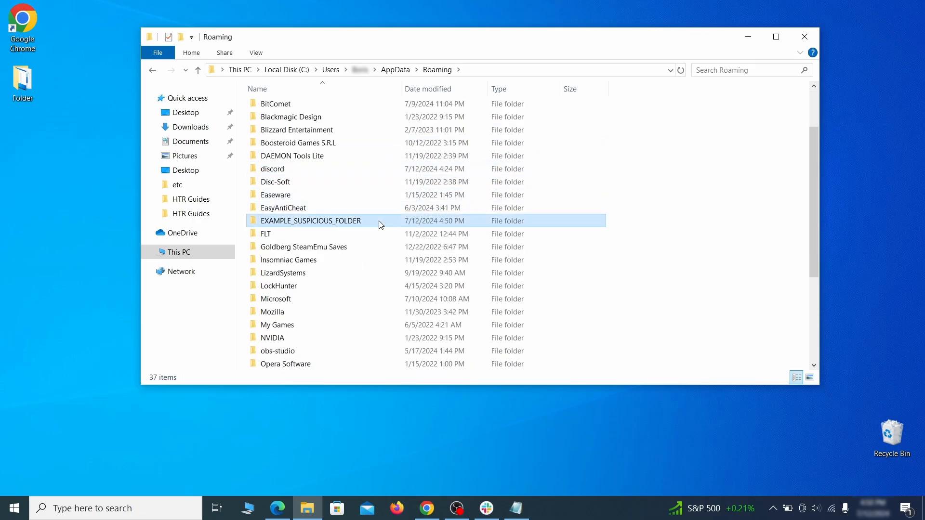
right_click(413, 222)
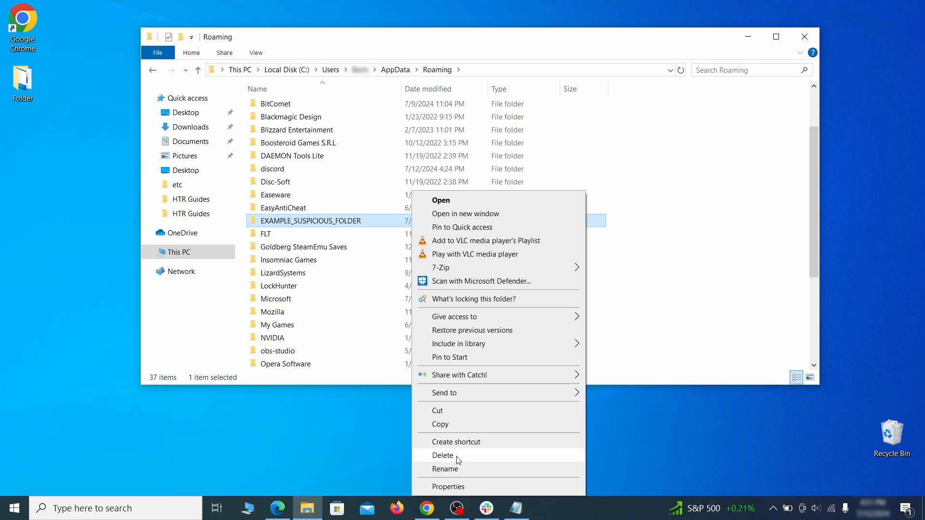
click(443, 456)
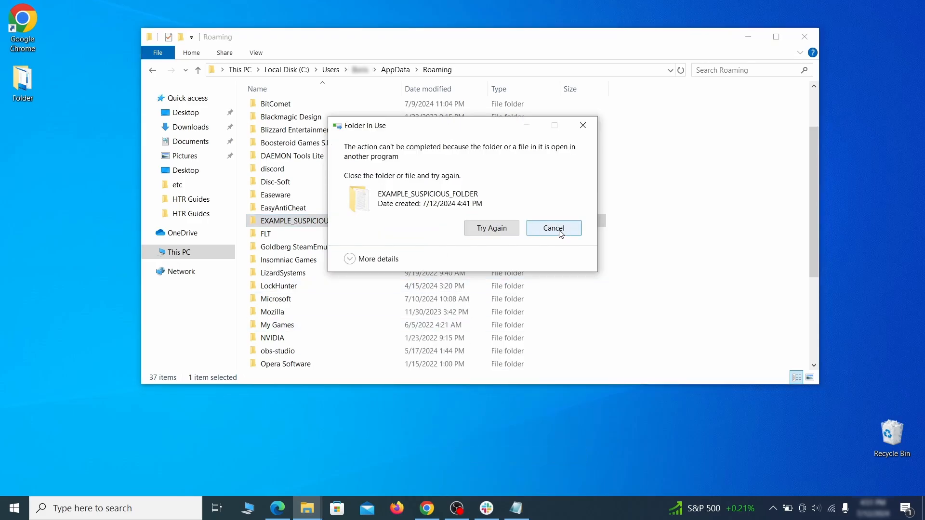
click(554, 229)
- Check what is locking EXAMPLE_SUSPICIOUS_FOLDER in the Roaming folder
right_click(394, 222)
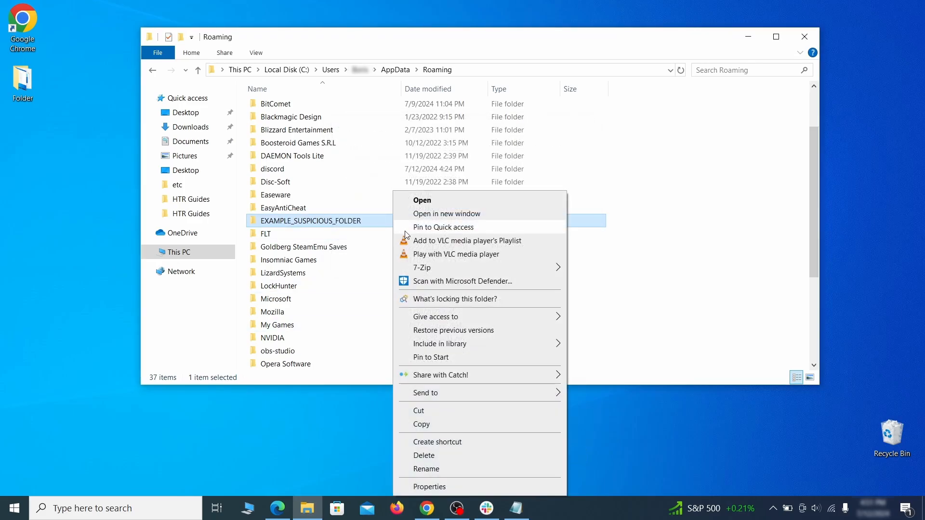
click(443, 300)
click(415, 124)
click(507, 300)
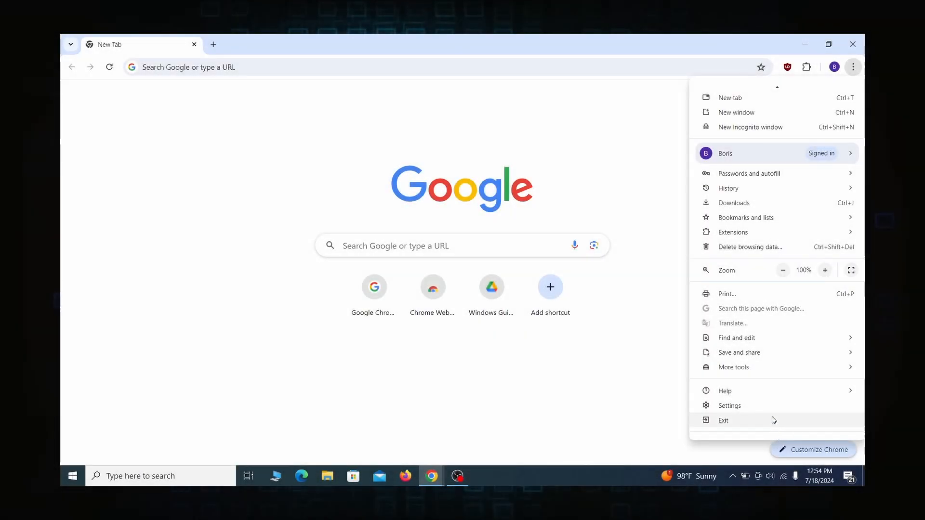
- Exit Chrome and open the Local Group Policy Editor
click(766, 429)
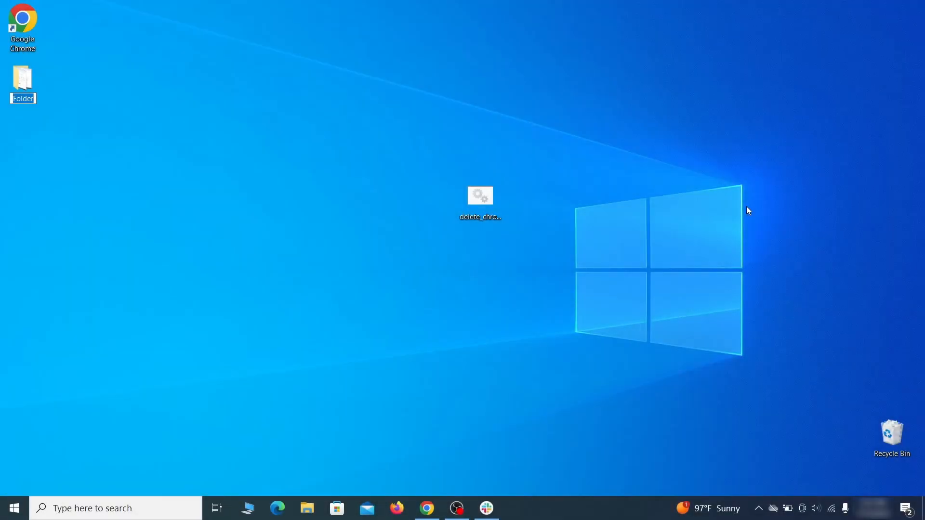
key(super)
text(edit group policy)
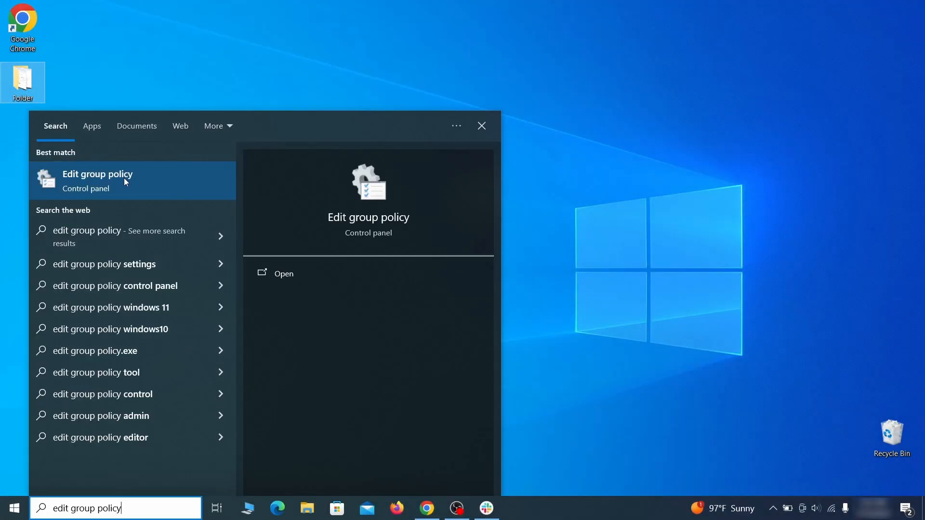
click(124, 179)
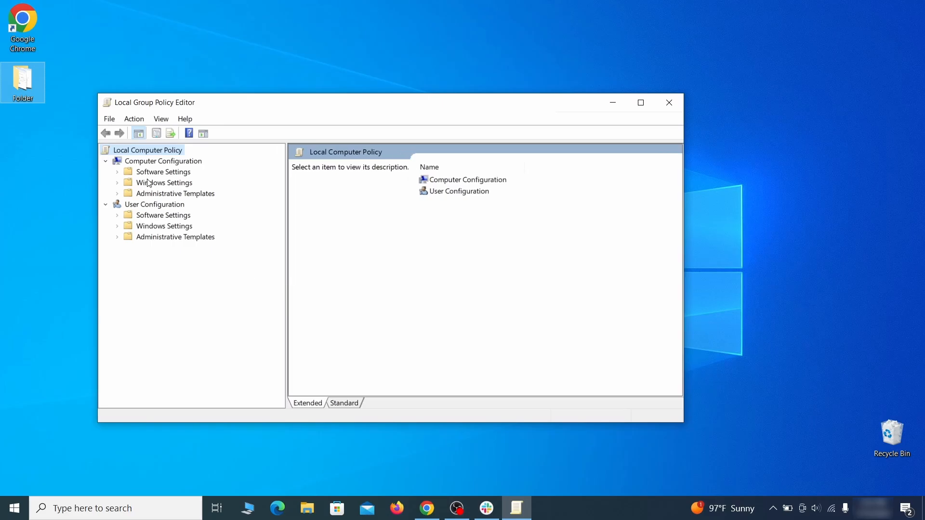
- Remove the chrome policy template from Administrative Templates under Computer Configuration, and close the policy editor
click(140, 162)
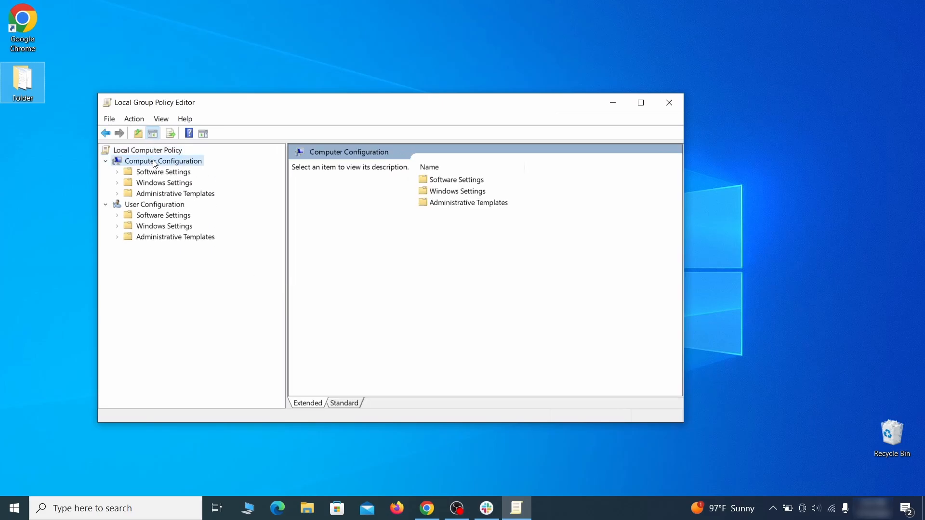
click(206, 196)
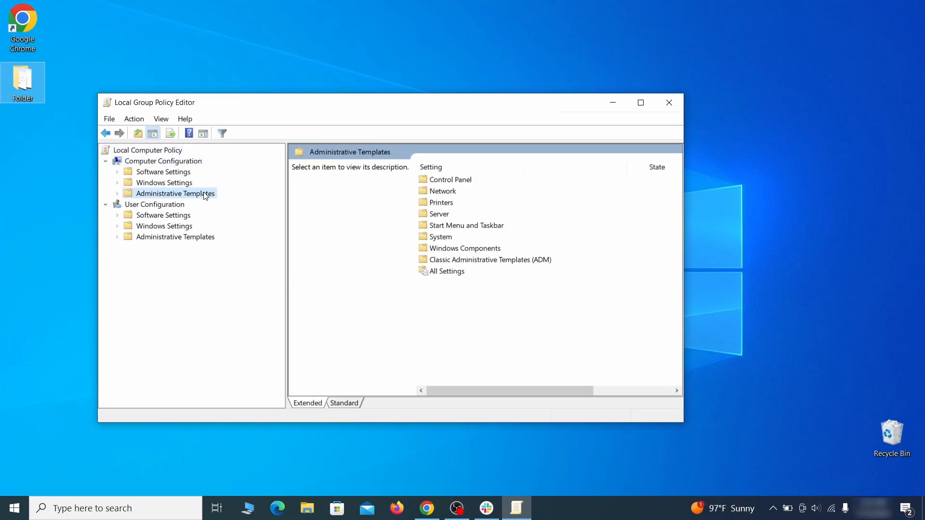
right_click(206, 196)
click(292, 200)
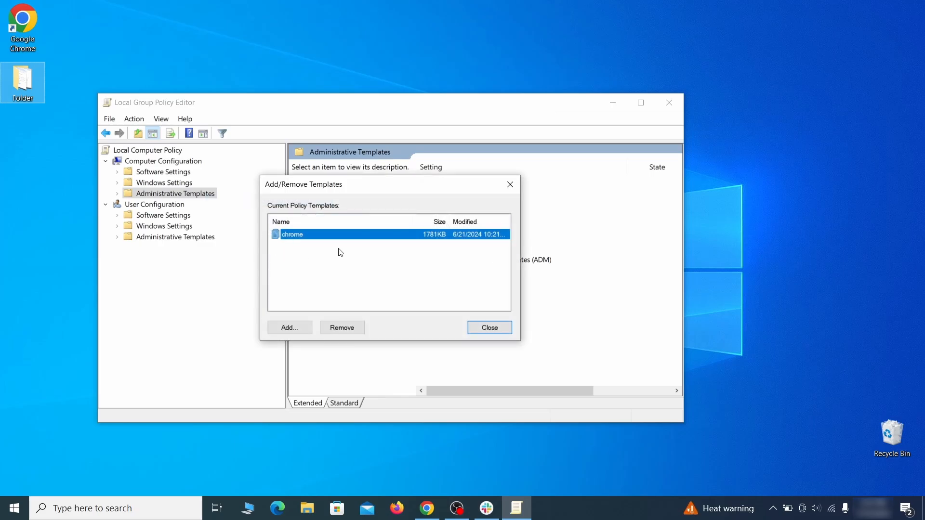
click(352, 324)
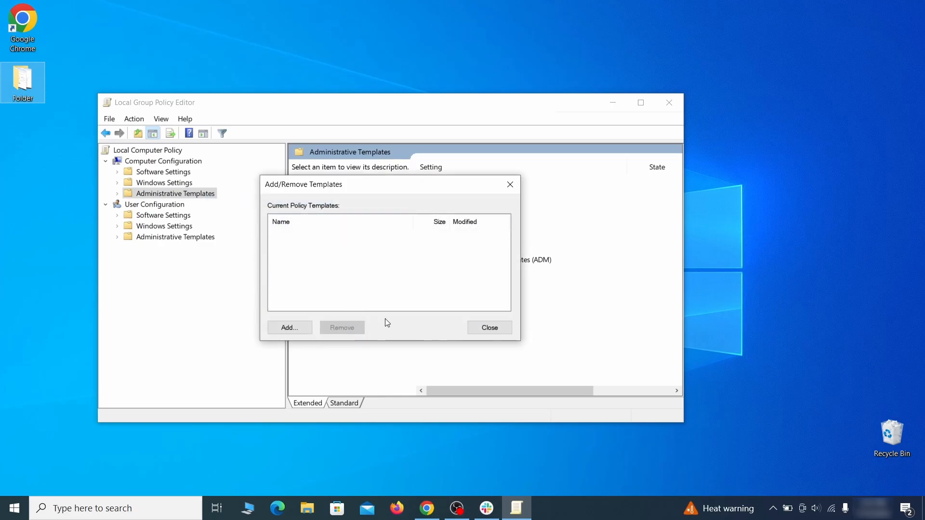
click(490, 328)
click(671, 105)
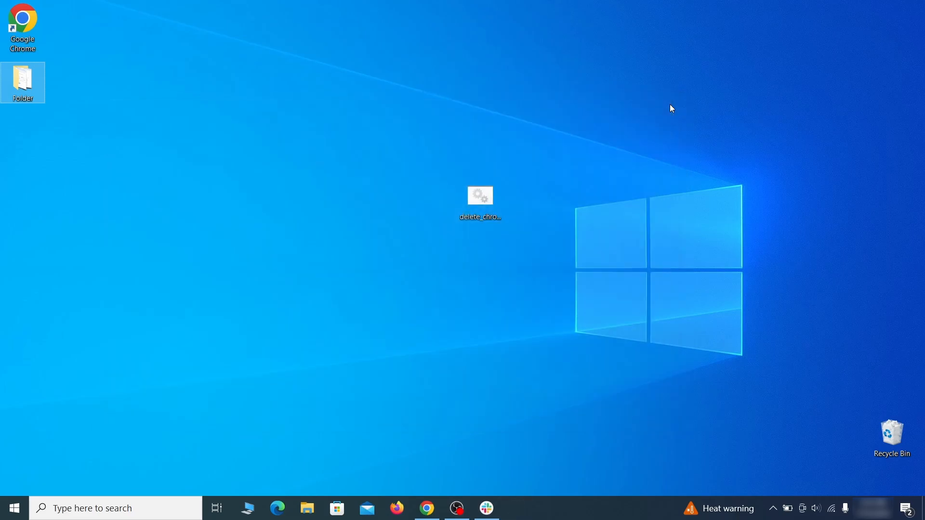
- Restart the computer
click(14, 509)
click(15, 482)
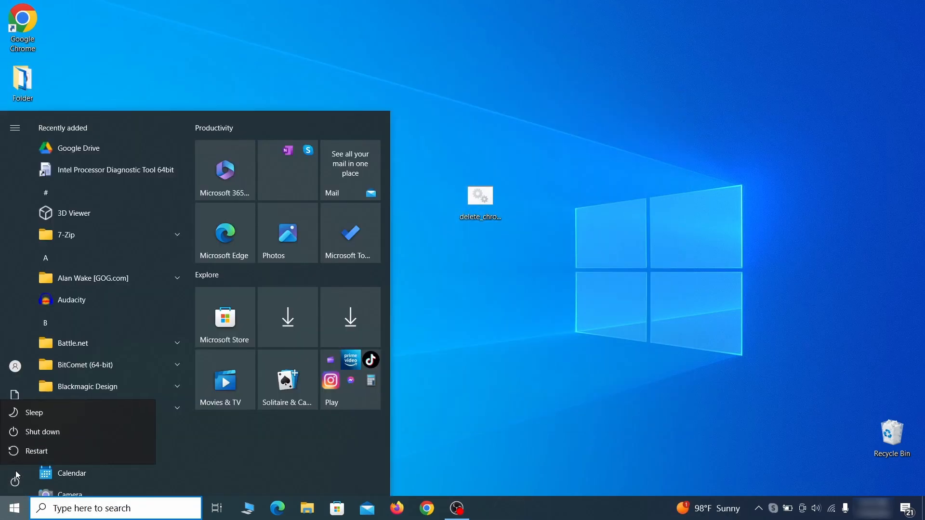
click(80, 449)
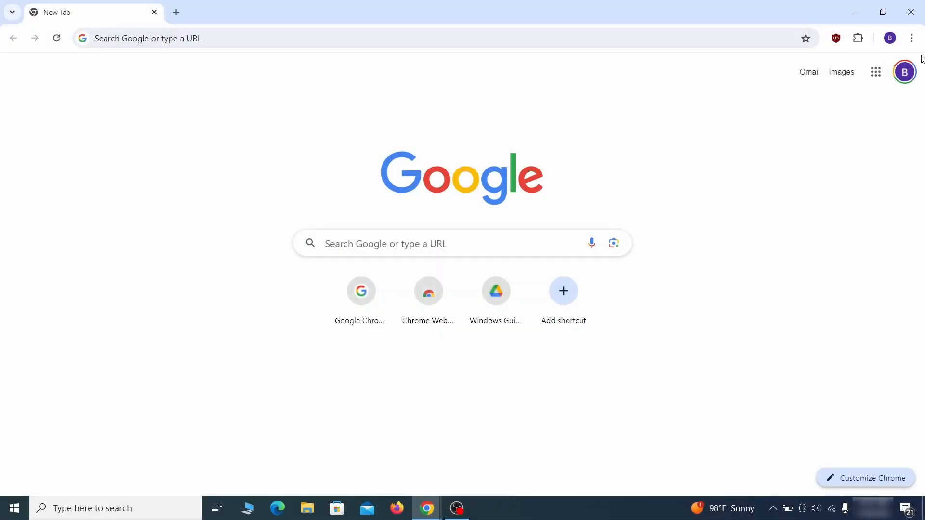
click(909, 41)
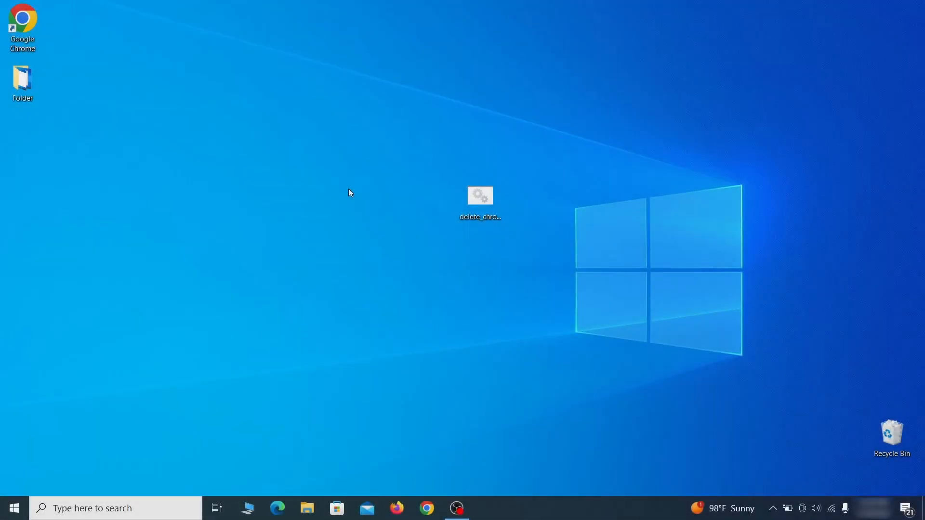
- Search Windows for the Registry Editor and open it
key(super)
text(reg)
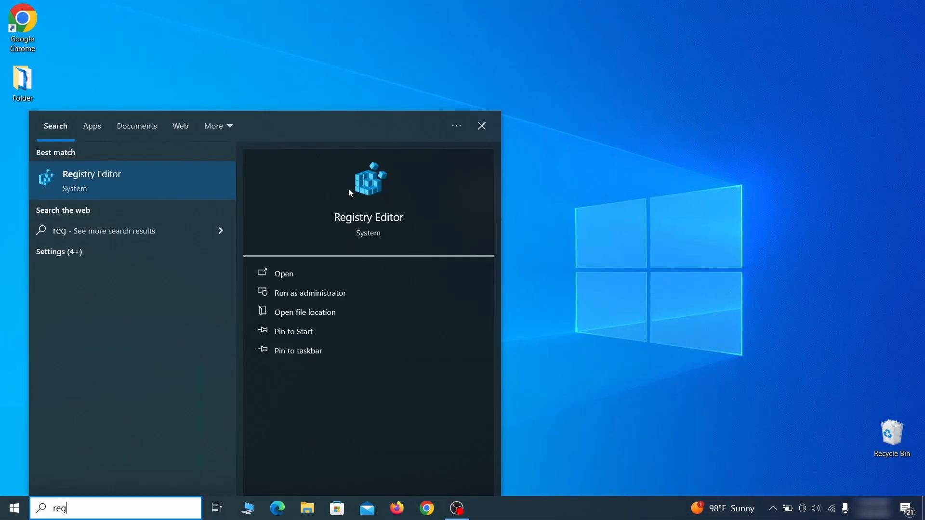
key(Return)
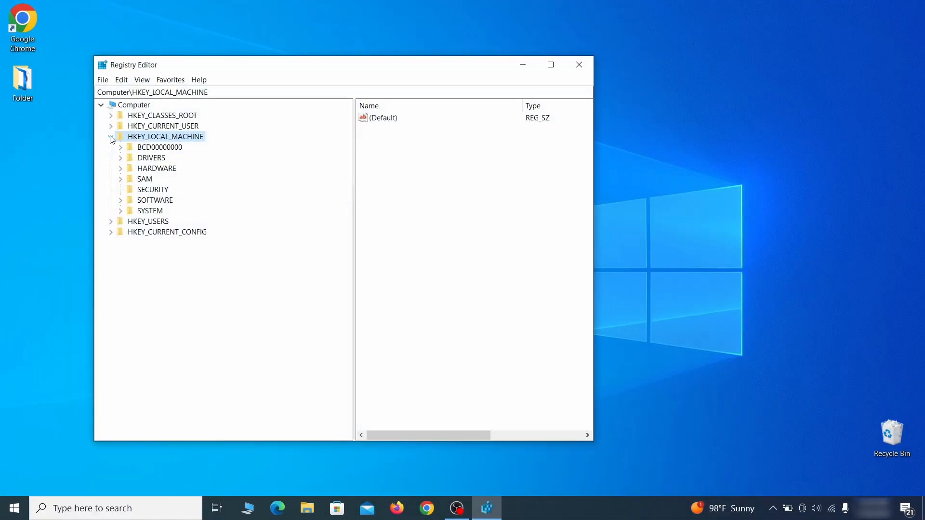
- Start deleting the 12000004 key under Elements of the {b2721d73-1db4-4c62-bf78-c548a880142d} object in HKEY_LOCAL_MACHINE\BCD00000000, and decline the confirmation
click(120, 147)
click(129, 168)
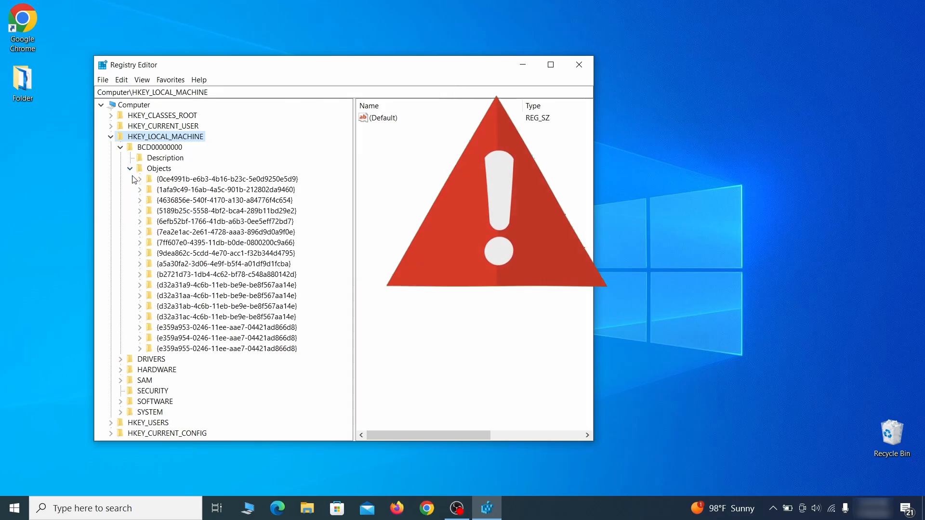
click(139, 275)
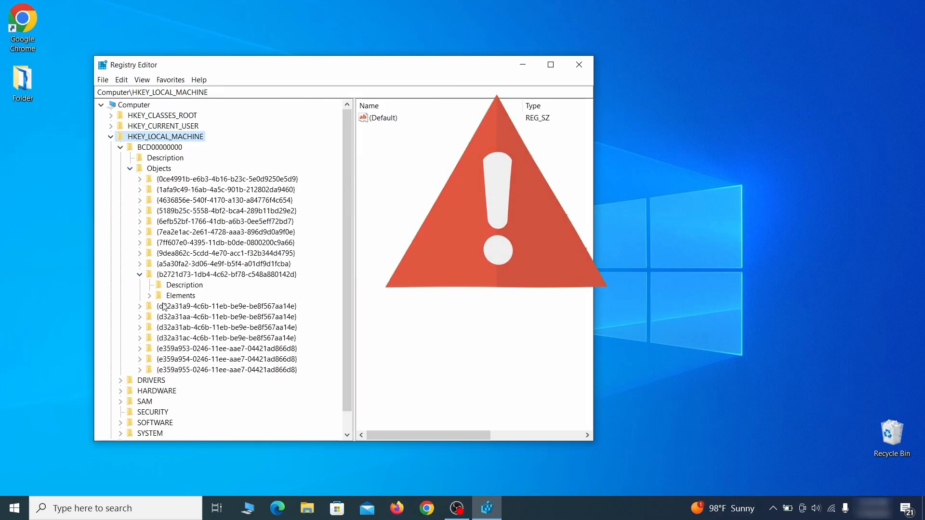
click(149, 295)
click(192, 327)
right_click(194, 327)
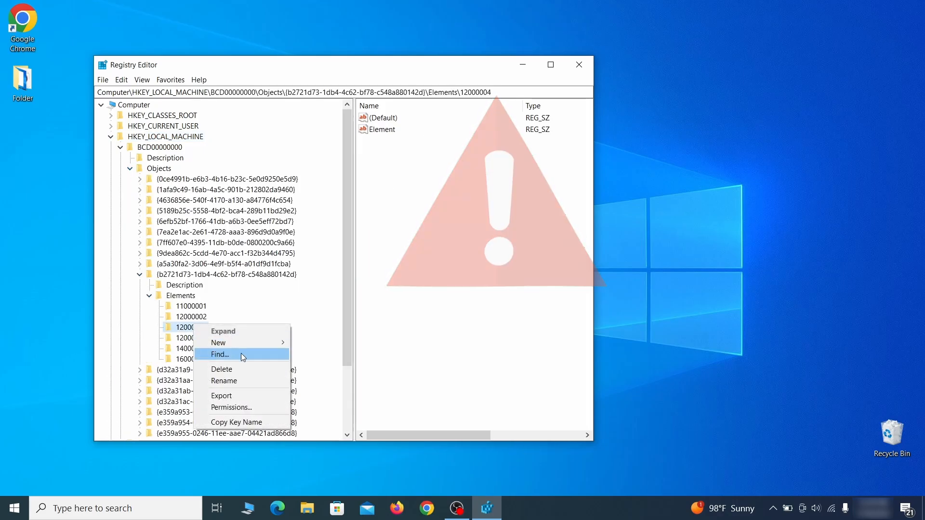
click(239, 369)
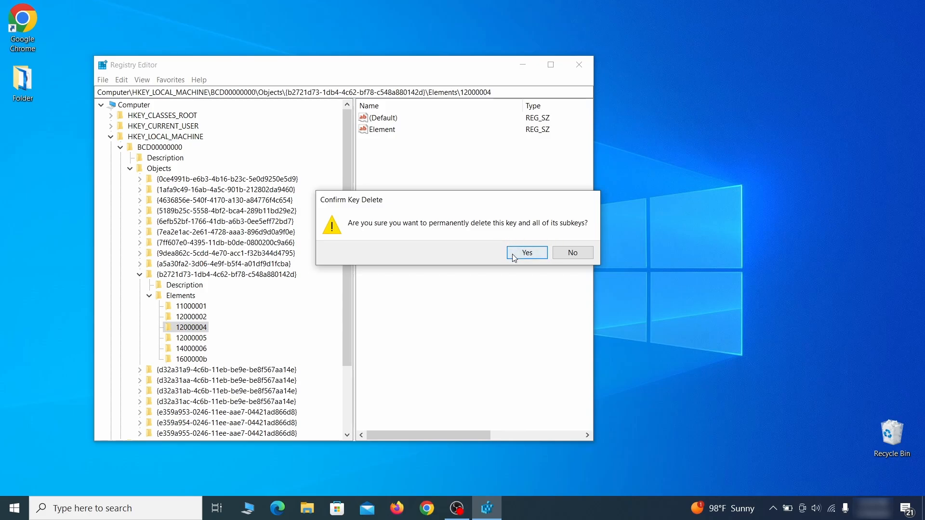
click(582, 256)
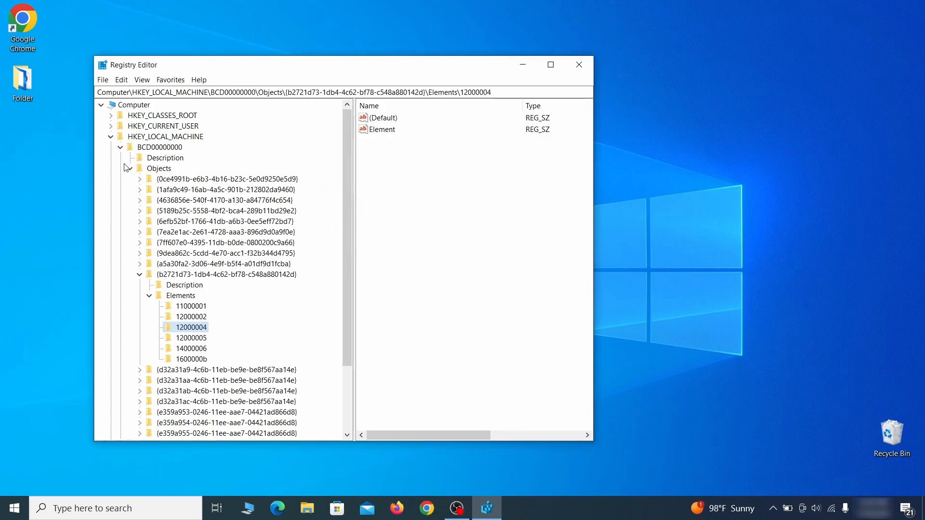
scroll(151, 372, down, 3)
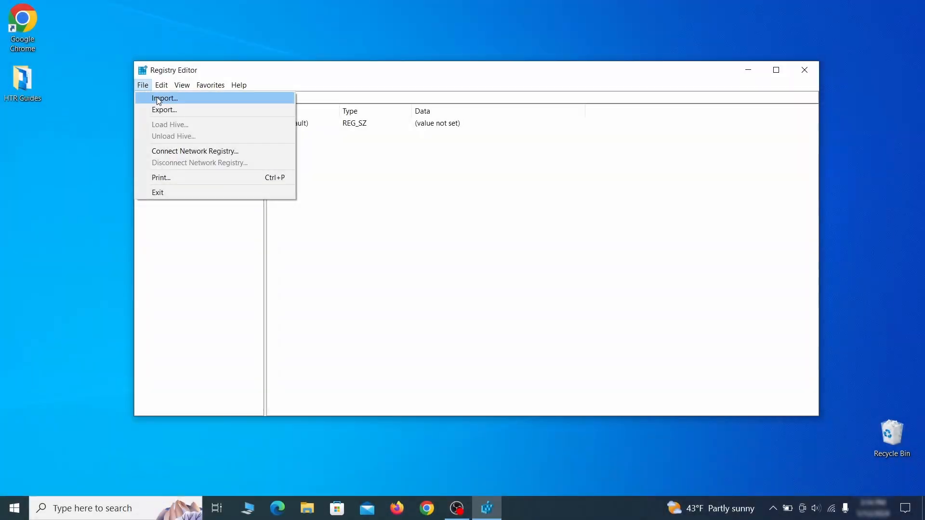
- Export the HKEY_CURRENT_USER branch to the Desktop as a registration file named Registry Backup 1
click(221, 113)
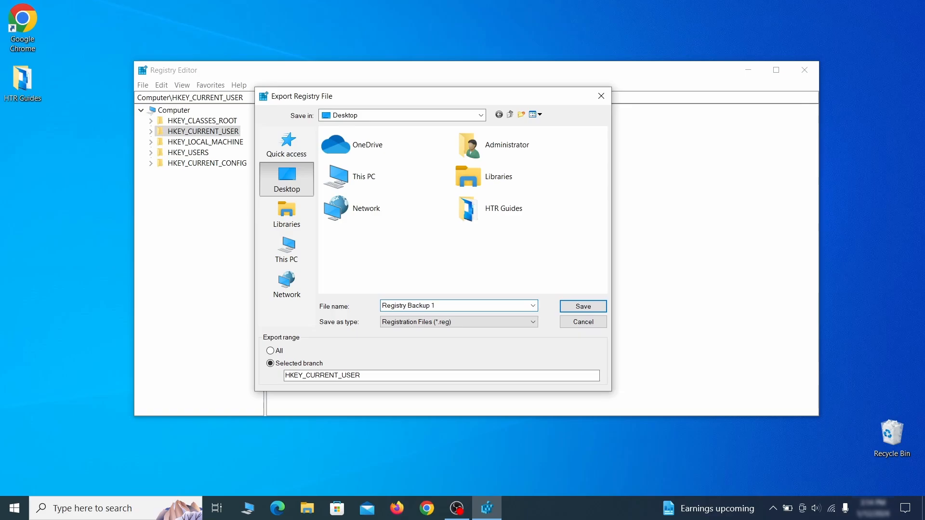
key(Return)
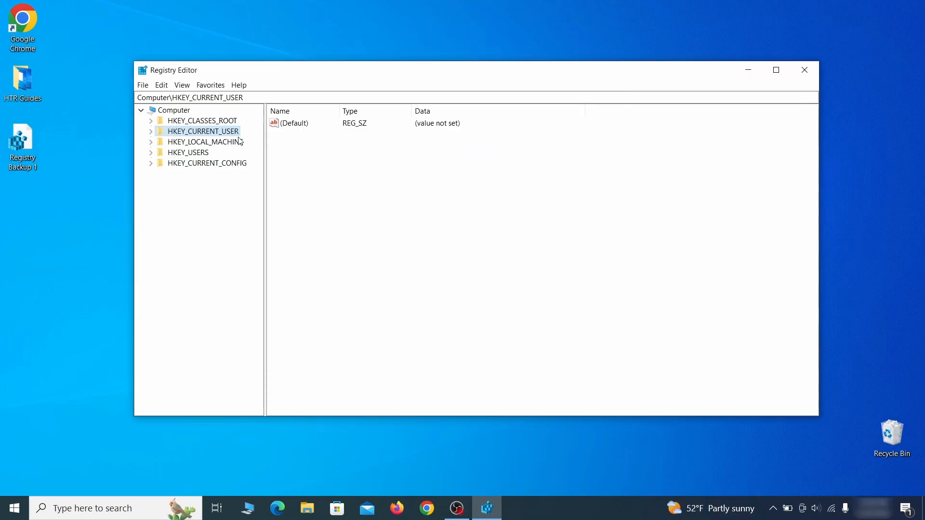
- Import the Registry Backup 1 file from the Desktop into the registry
click(143, 86)
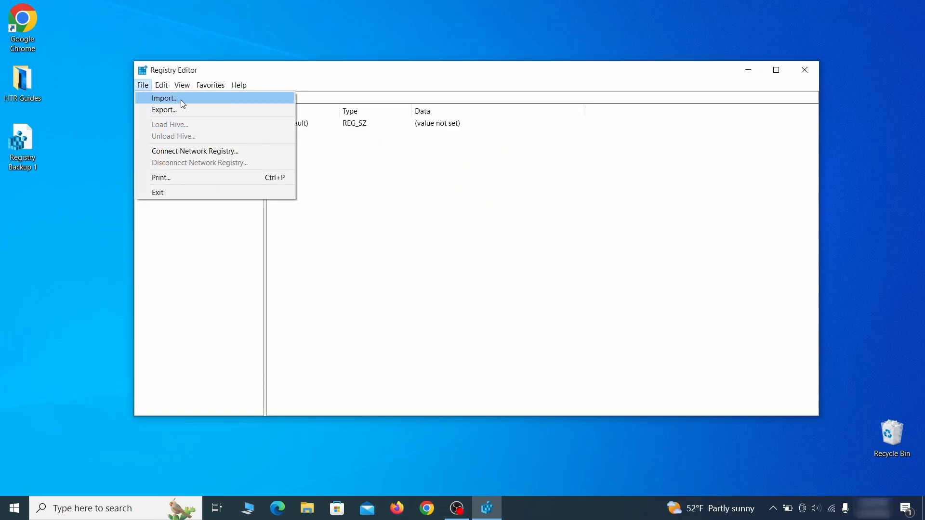
click(201, 100)
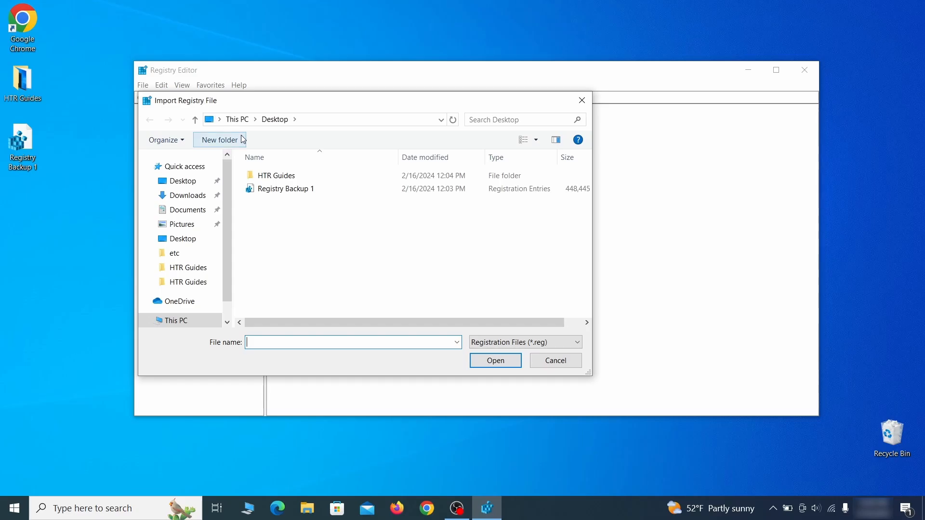
click(321, 192)
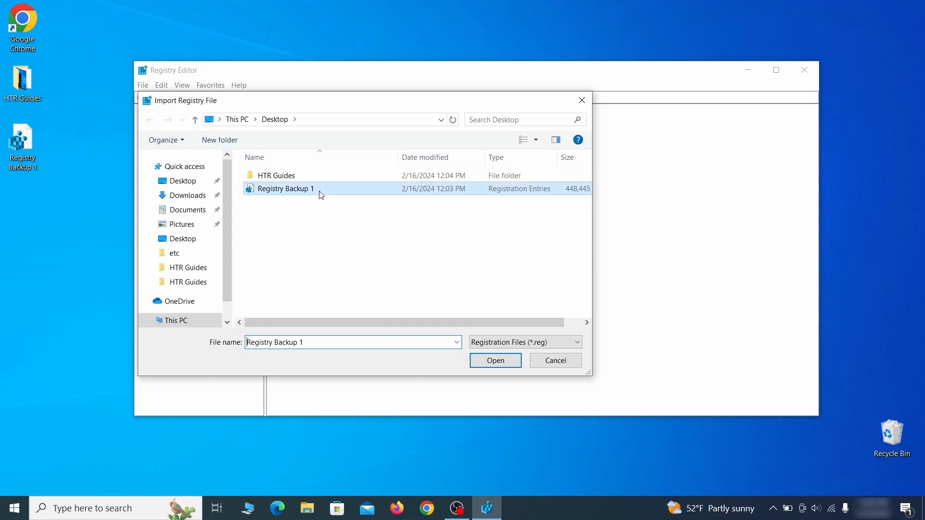
click(514, 367)
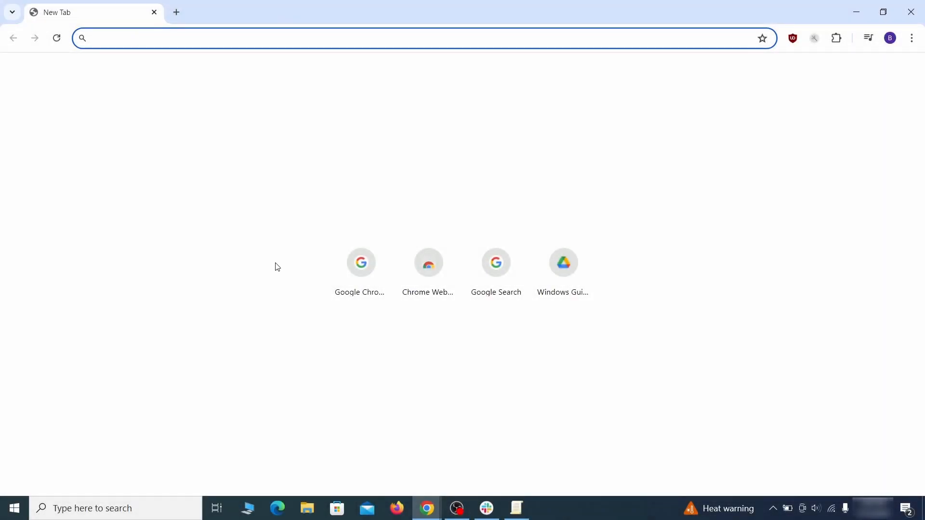
- Open Chrome's chrome://policy page and copy the HomepageLocation policy value into the New Text Document note
text(ch)
key(Return)
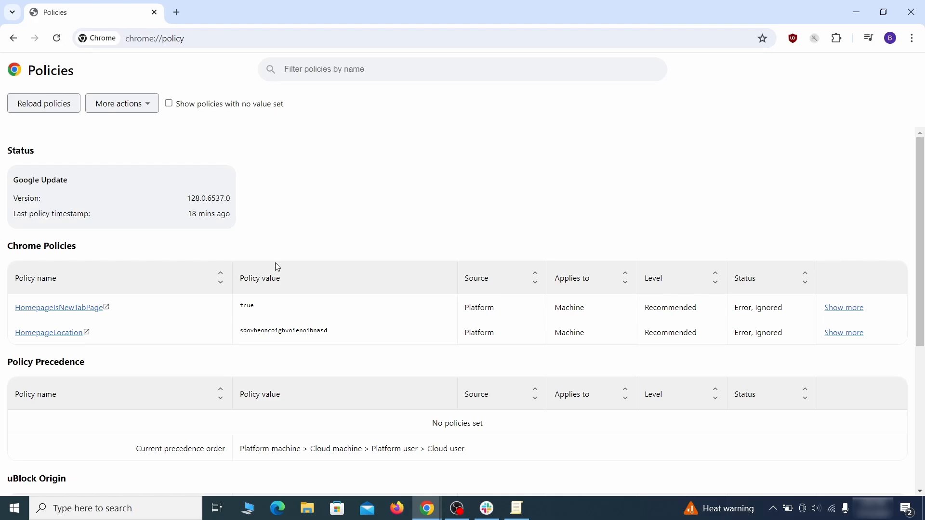
right_click(263, 331)
click(280, 345)
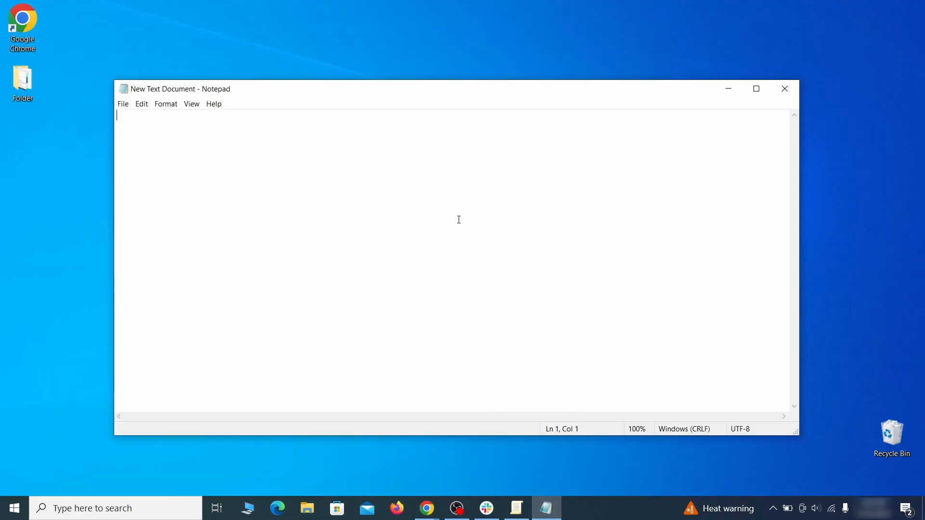
right_click(446, 212)
click(485, 253)
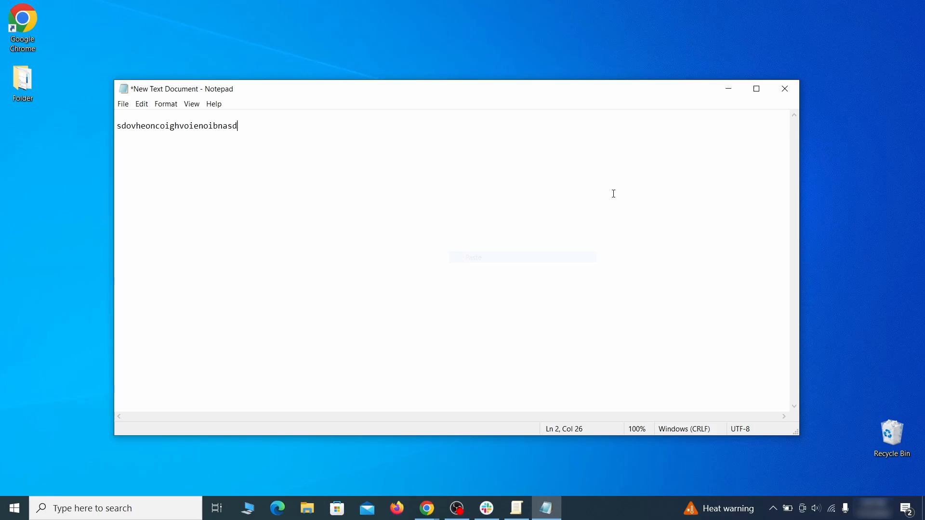
click(727, 92)
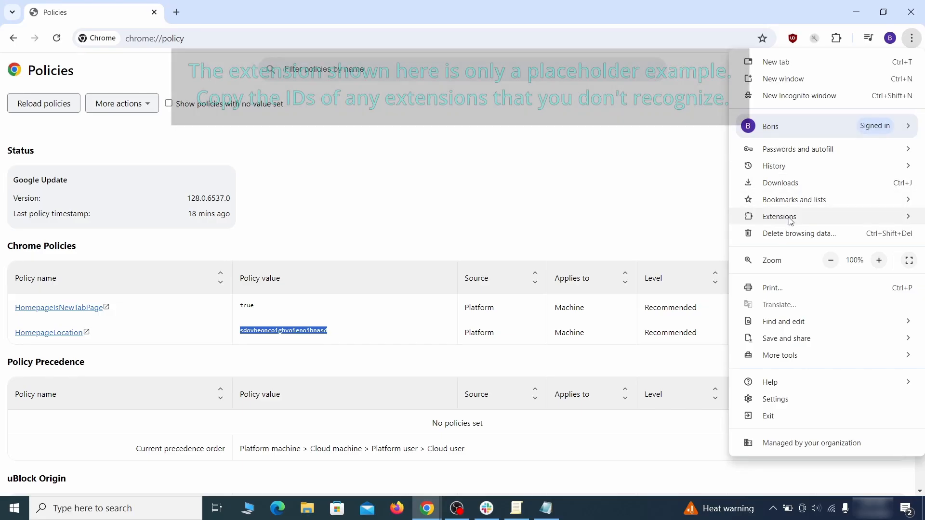
- Open Chrome's extension management page and turn on developer mode
mouse_move(790, 216)
click(688, 221)
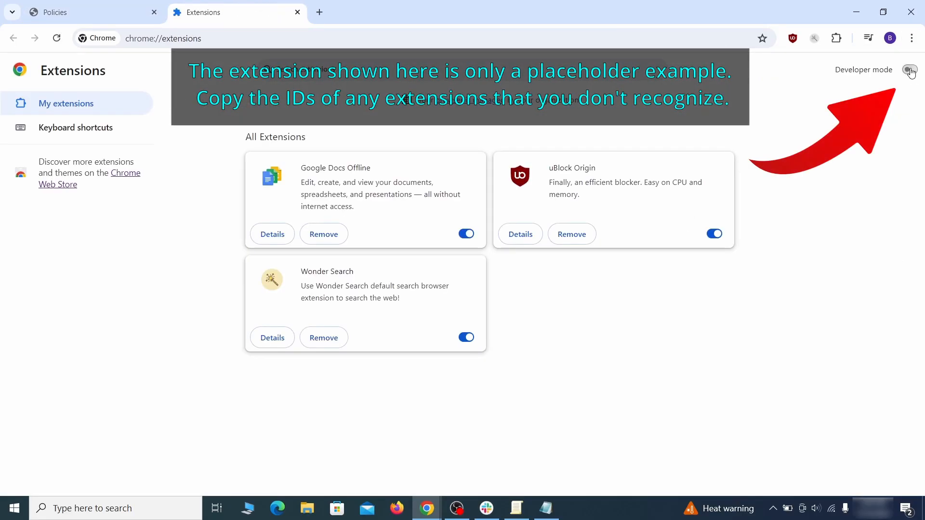
click(910, 71)
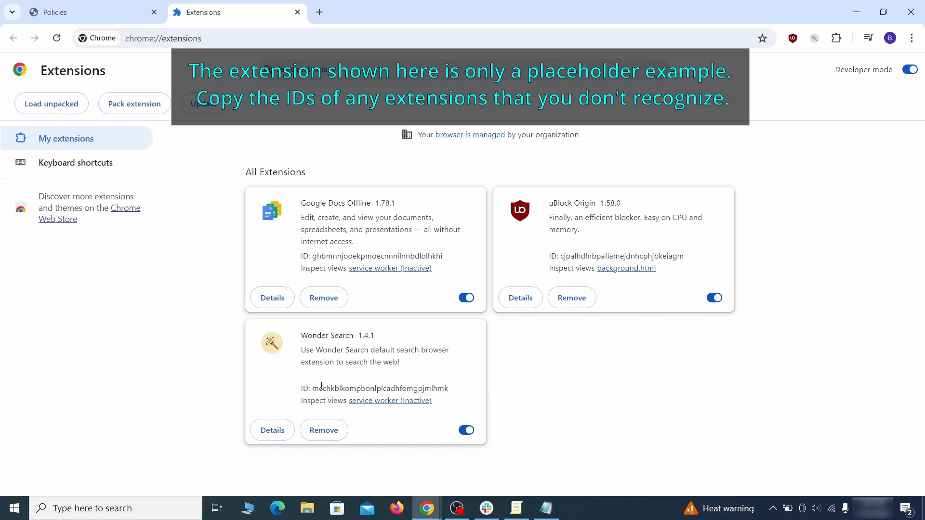
- Copy the ID of the Wonder Search extension and paste it below the policy value in the New Text Document note
right_click(452, 390)
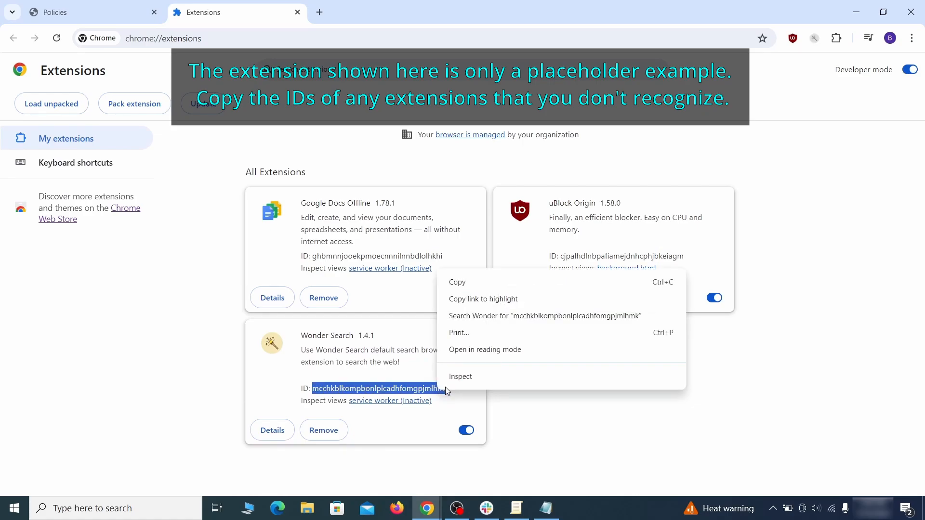
click(458, 281)
click(857, 14)
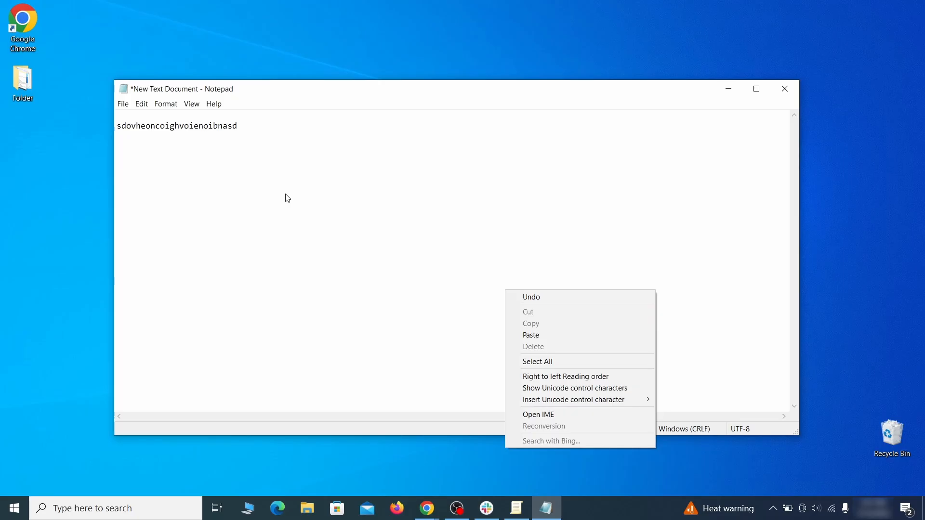
right_click(274, 189)
click(304, 235)
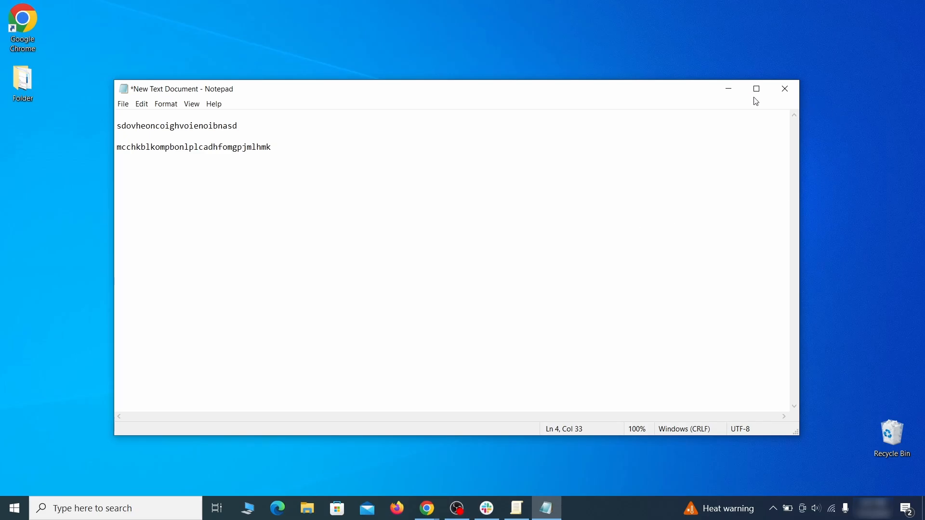
click(722, 88)
- Search Windows for regedit and run the Registry Editor as administrator
click(13, 511)
text(regedit)
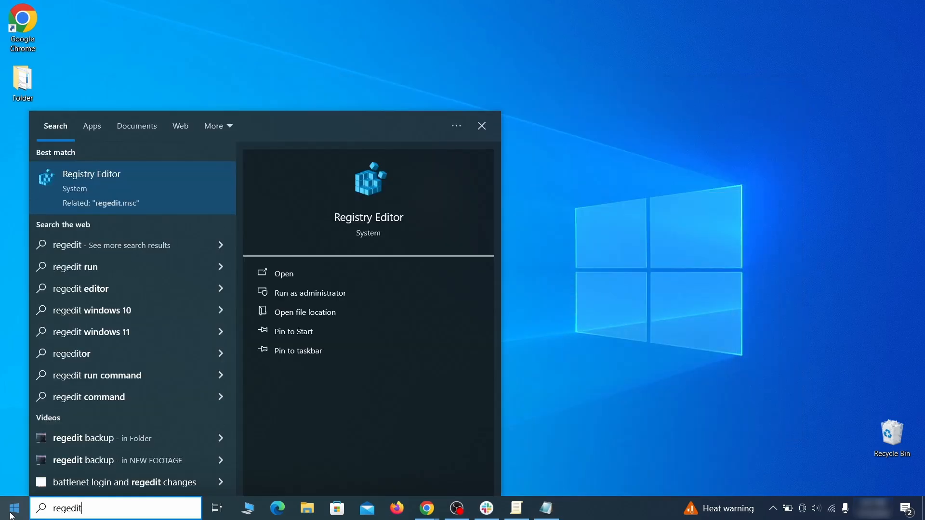
right_click(188, 188)
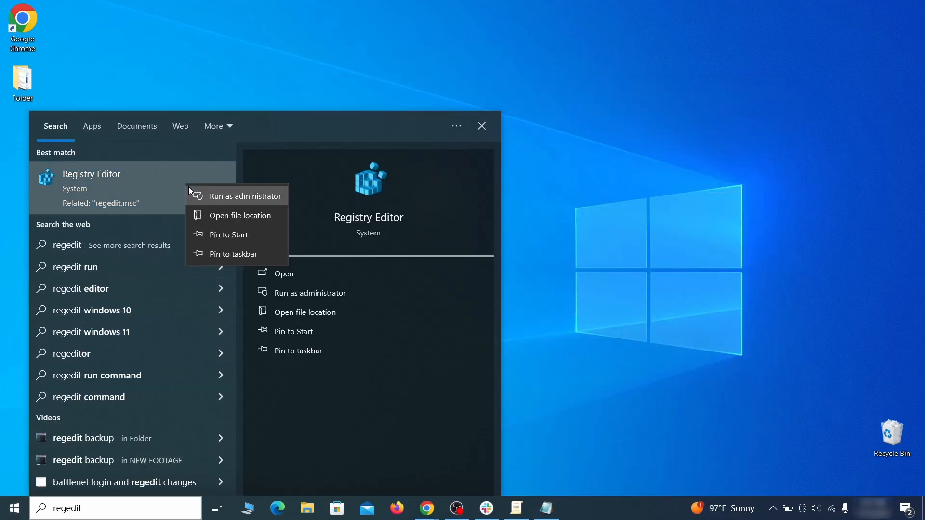
click(212, 196)
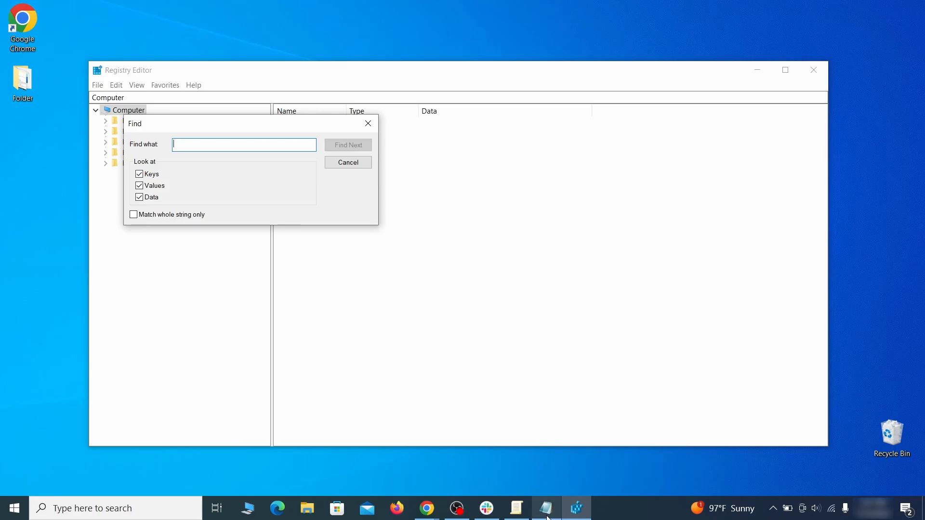
- Copy the policy value sdovheoncoighvoienoibnasd from the note and search the registry for it
click(547, 509)
right_click(207, 126)
click(233, 162)
click(107, 176)
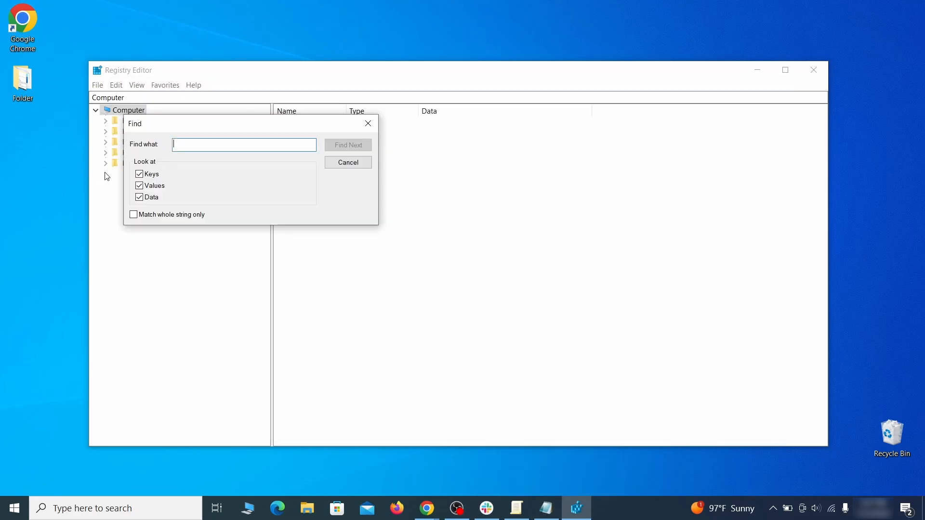
right_click(206, 148)
click(263, 190)
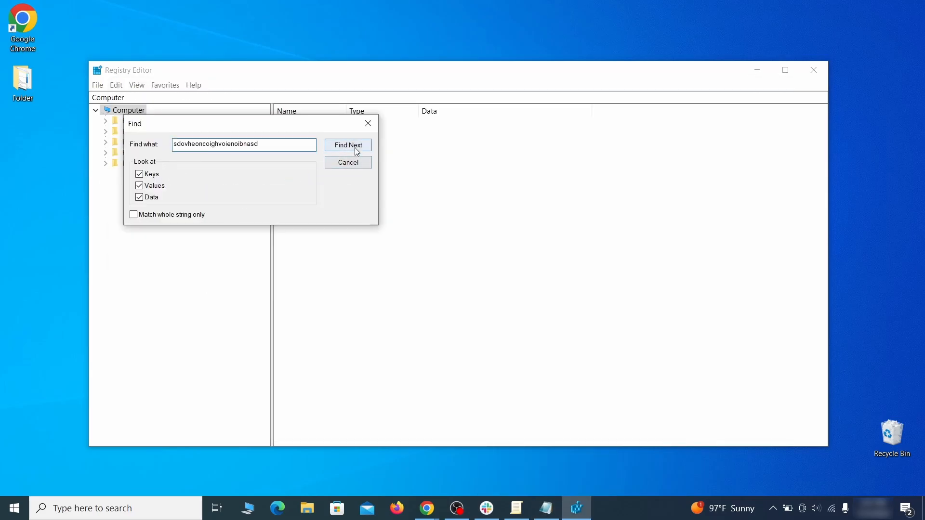
click(355, 146)
- Delete the Recommended key under Policies\Google\Chrome in the Group Policy Objects branch of HKEY_CURRENT_USER
right_click(229, 291)
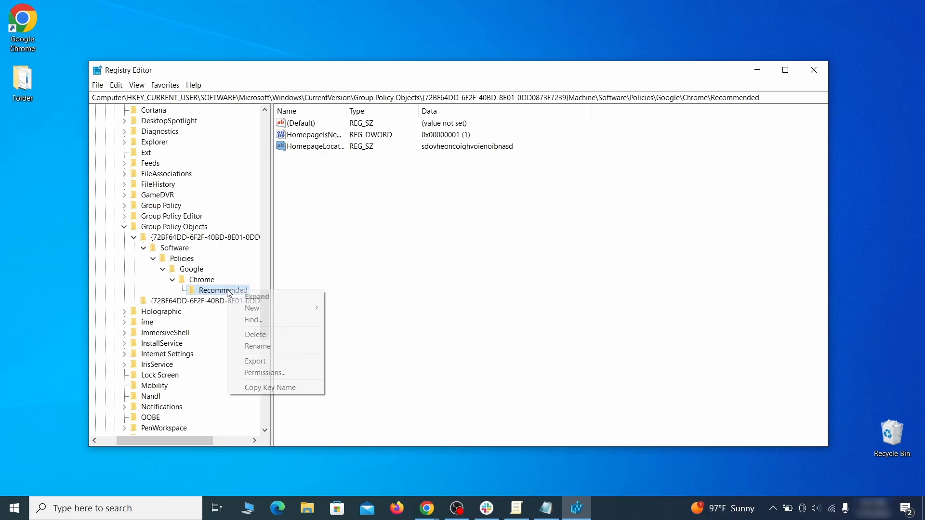
click(273, 335)
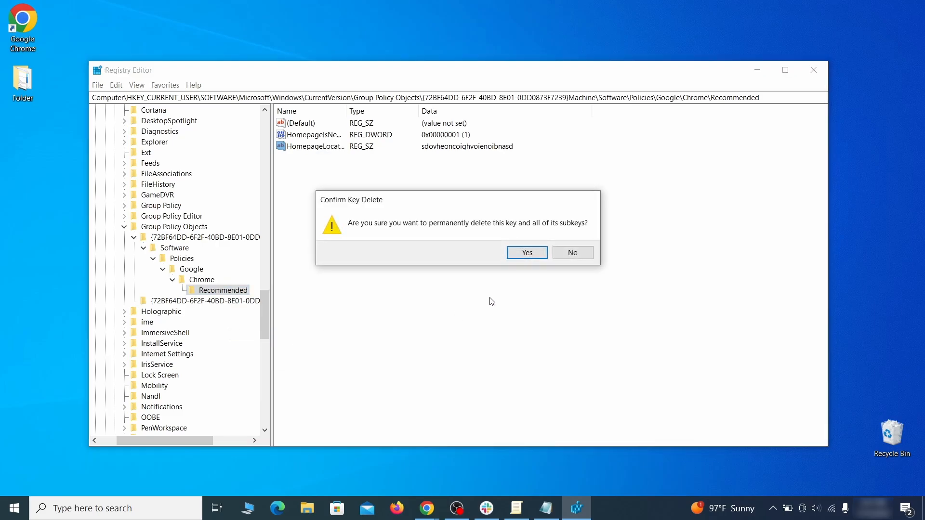
click(527, 253)
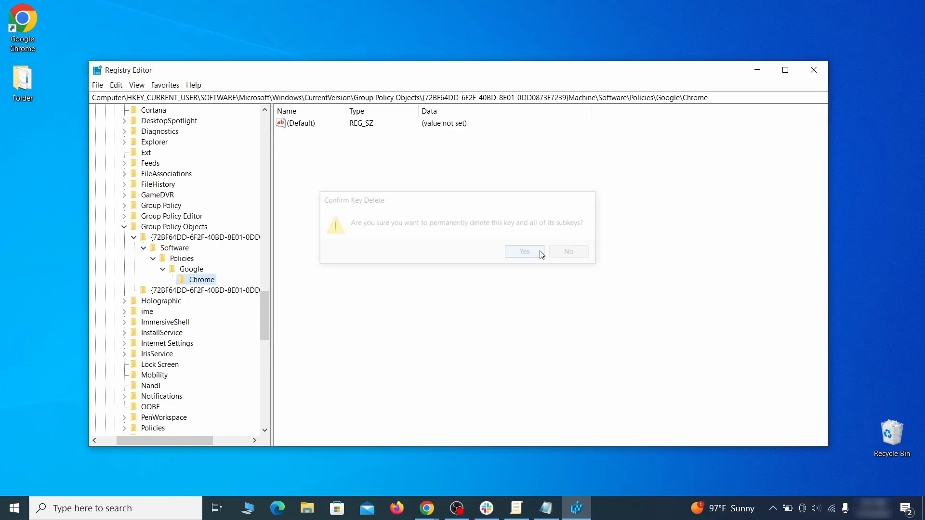
- Search the registry again for sdovheoncoighvoienoibnasd, starting from the Computer root
click(117, 85)
click(159, 170)
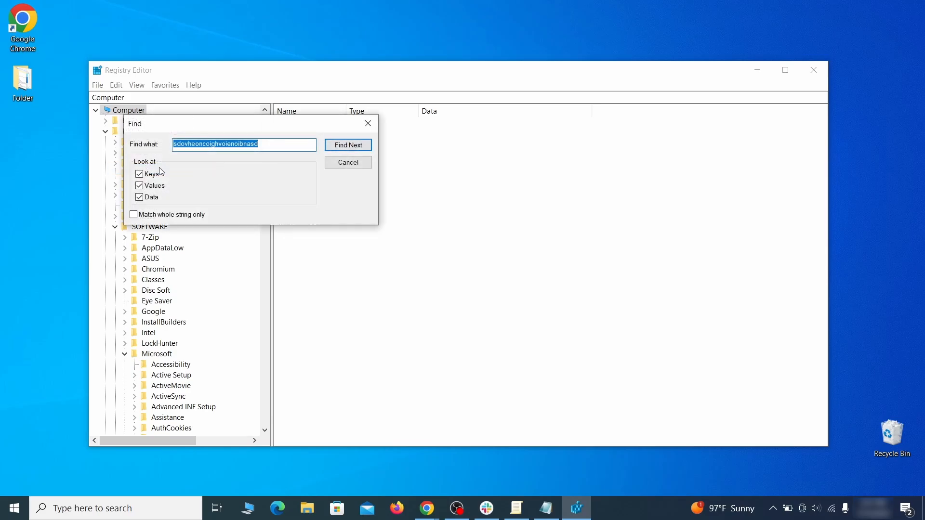
click(350, 146)
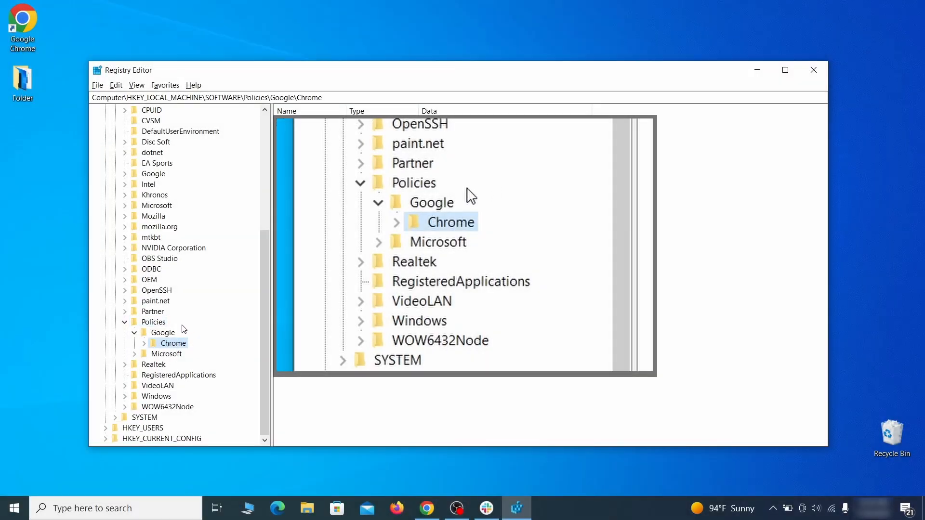
- Delete the Chrome key in HKEY_LOCAL_MACHINE\SOFTWARE\Policies\Google
right_click(172, 345)
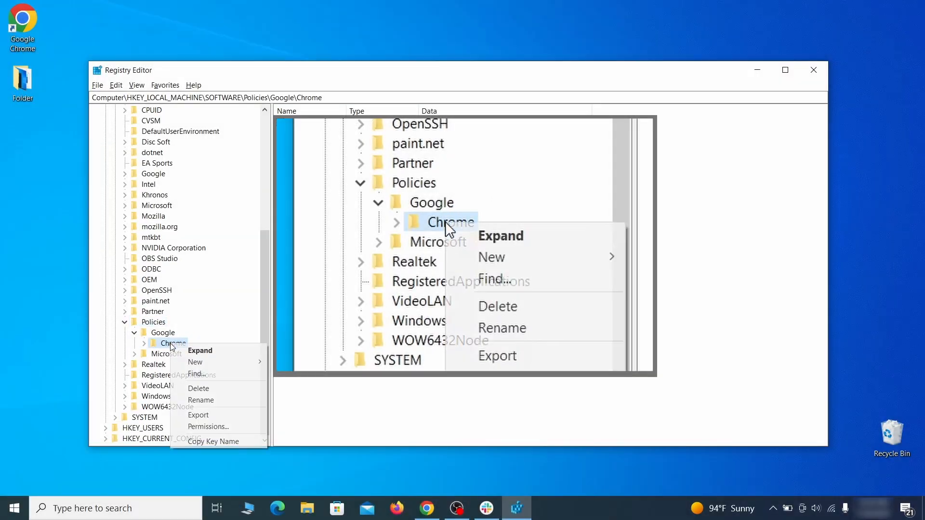
click(214, 389)
click(539, 254)
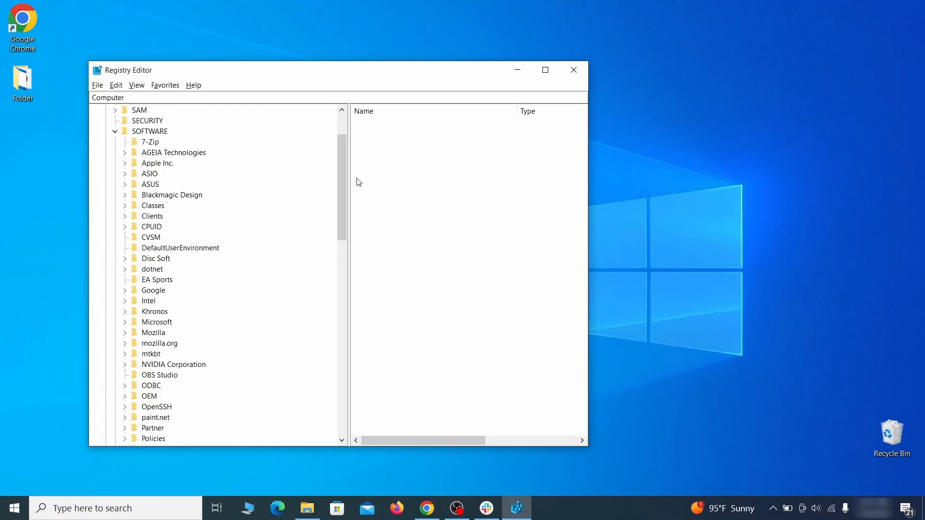
drag(345, 182, 335, 341)
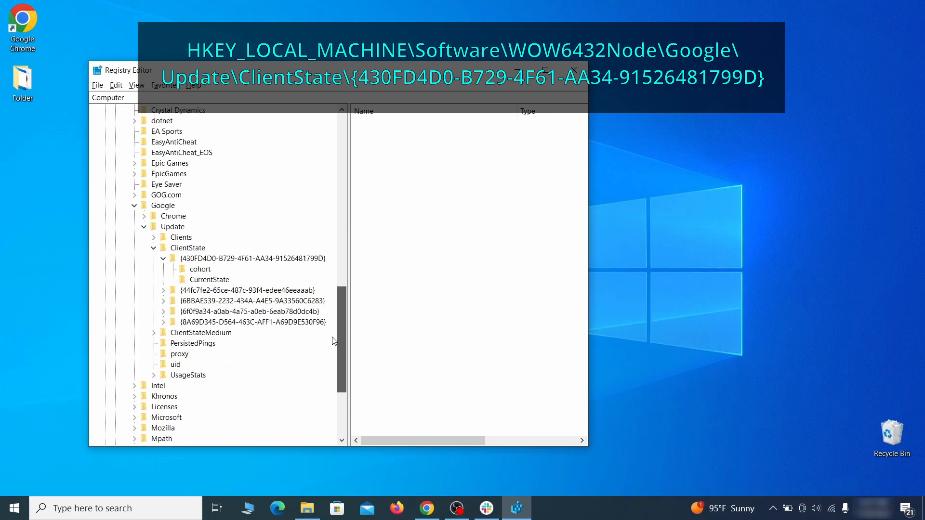
click(203, 259)
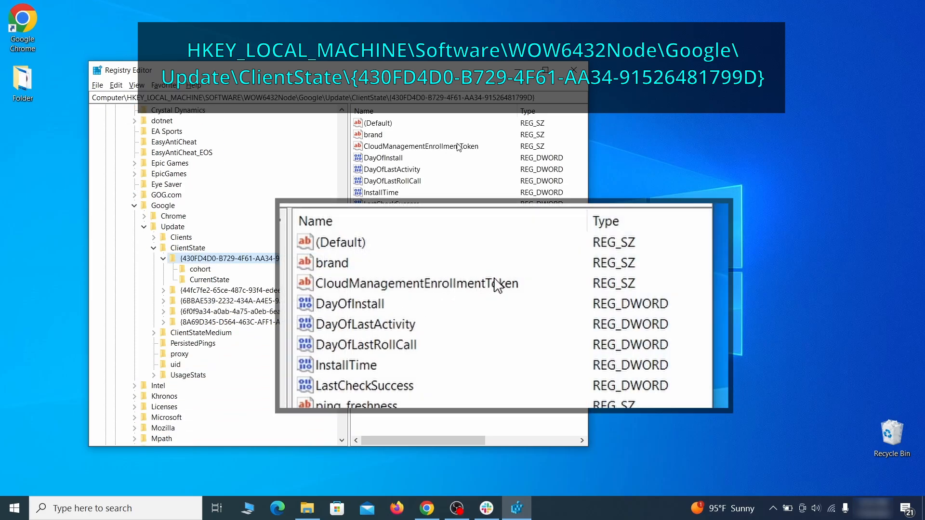
click(471, 150)
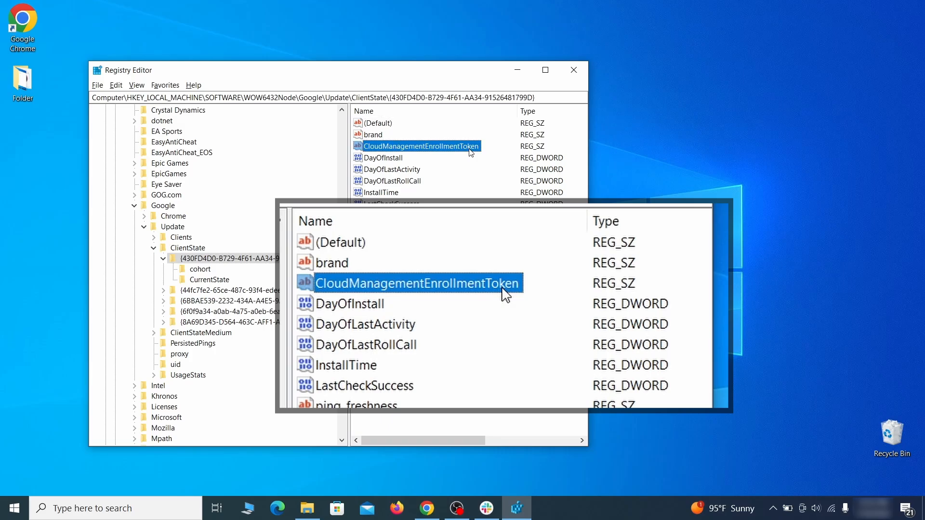
right_click(470, 150)
click(494, 183)
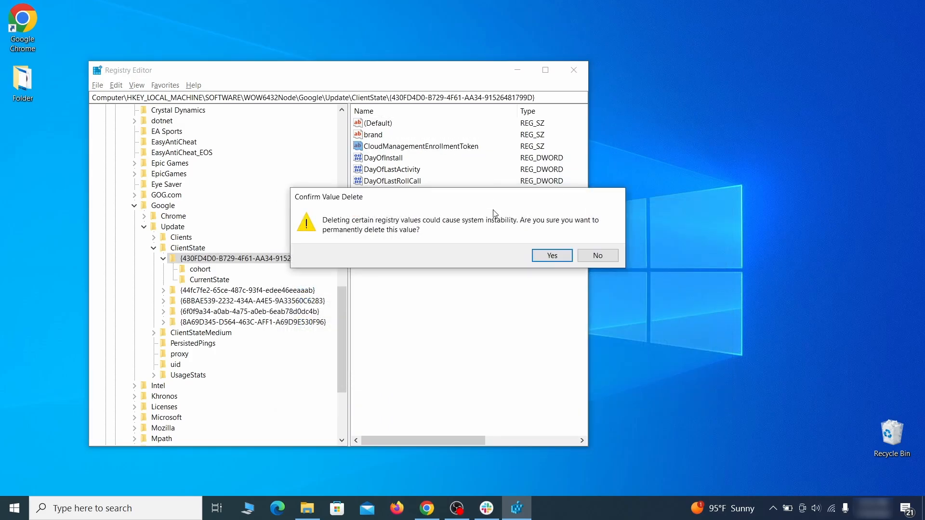
click(551, 255)
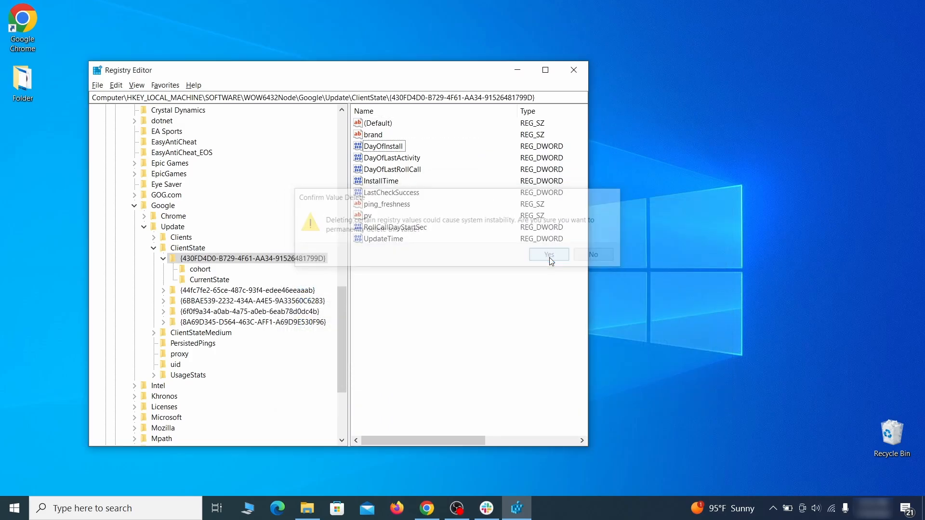
click(578, 71)
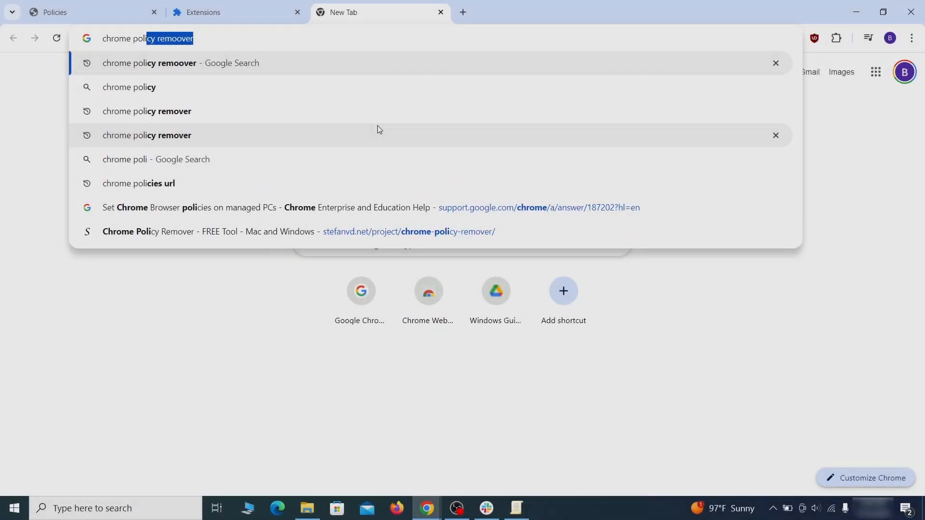
- Search the web in Chrome for chrome policy remover and open the Chrome Policy Remover tool page on stefanvd.net
text(cy remover)
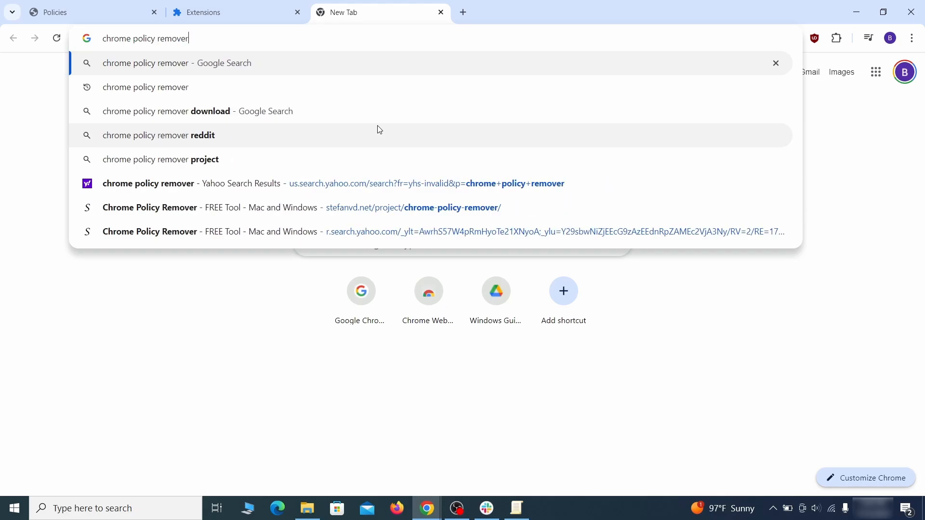
key(Return)
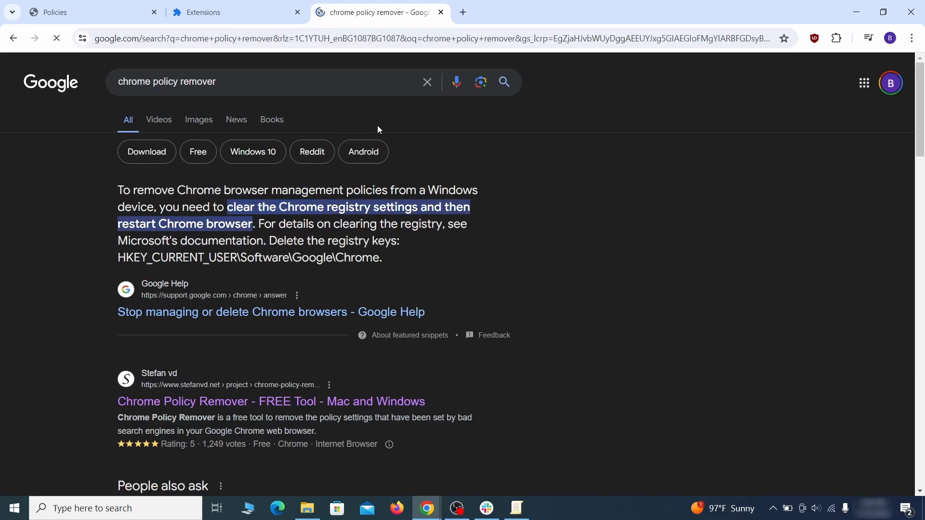
click(273, 402)
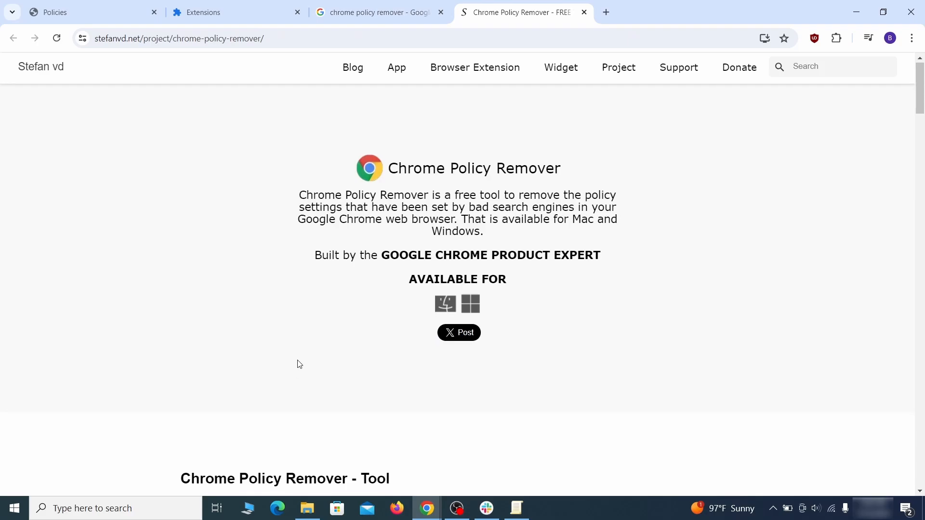
scroll(299, 371, down, 10)
scroll(301, 369, down, 20)
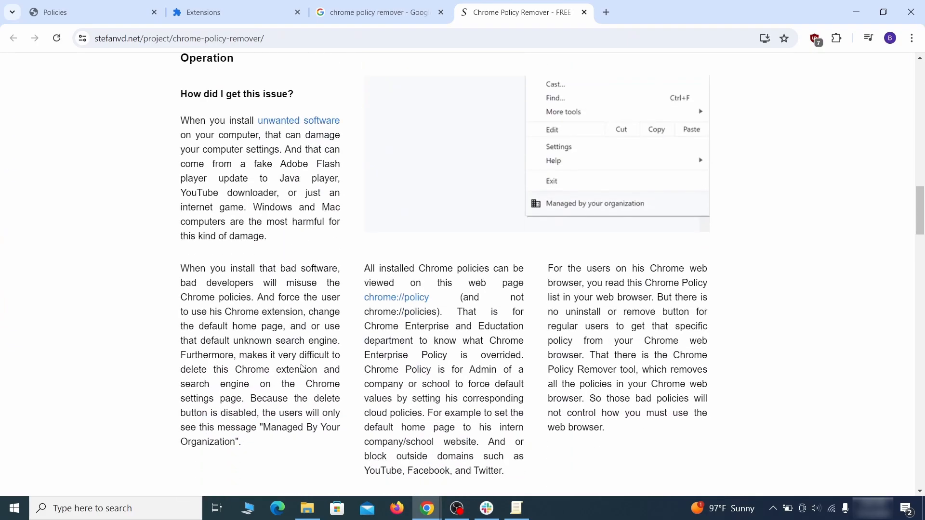
- Download the Windows version of Chrome Policy Remover and move delete_chrome_policies.bat from the Downloads folder to the desktop
scroll(303, 368, down, 20)
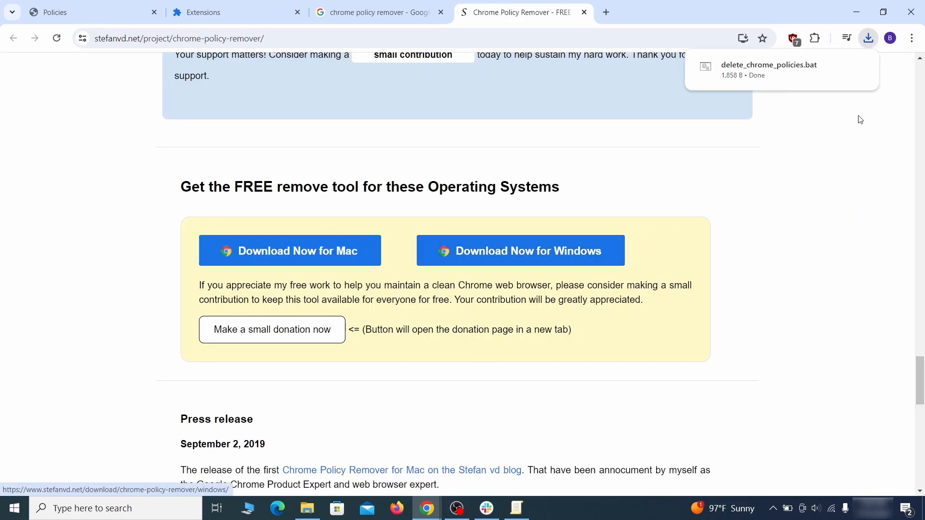
mouse_move(861, 78)
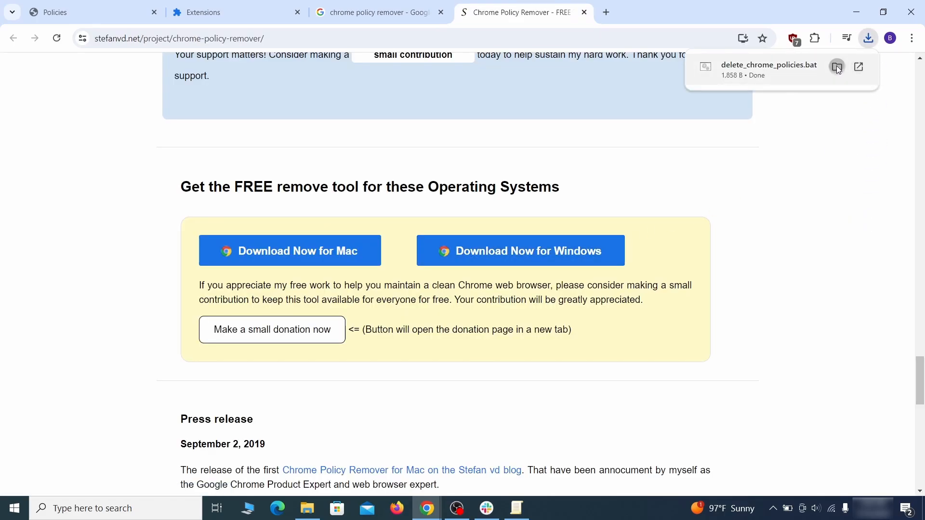
click(837, 67)
click(857, 12)
drag(365, 136, 75, 298)
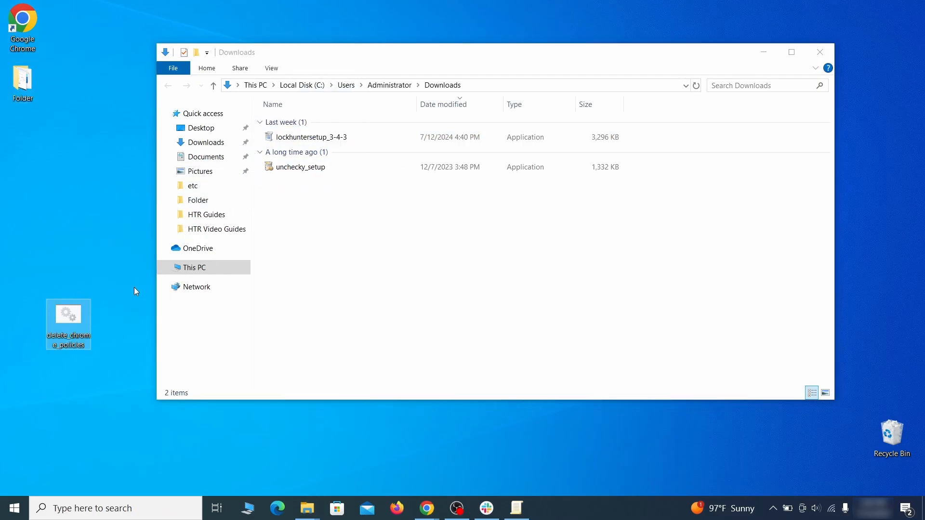
click(822, 54)
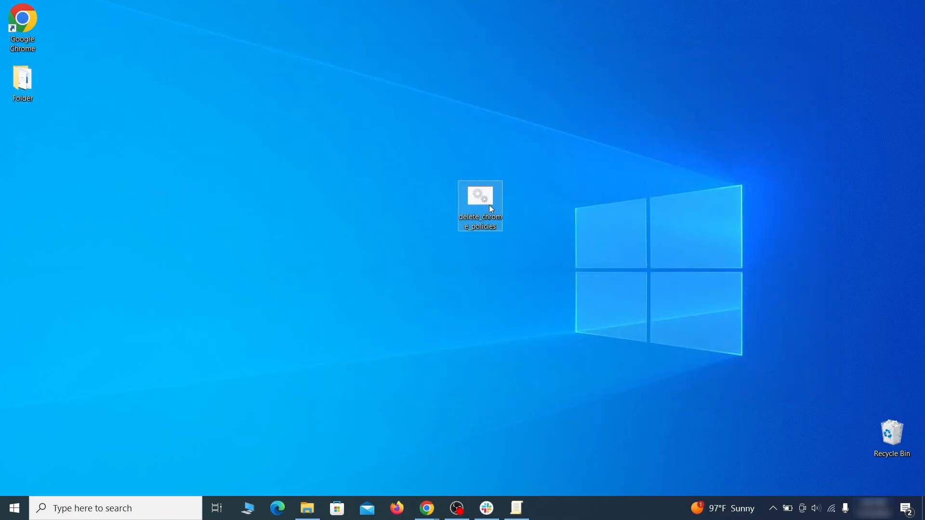
- Run delete_chrome_policies as administrator, allowing it past the SmartScreen block, and close its console window once it has run
right_click(492, 202)
click(547, 245)
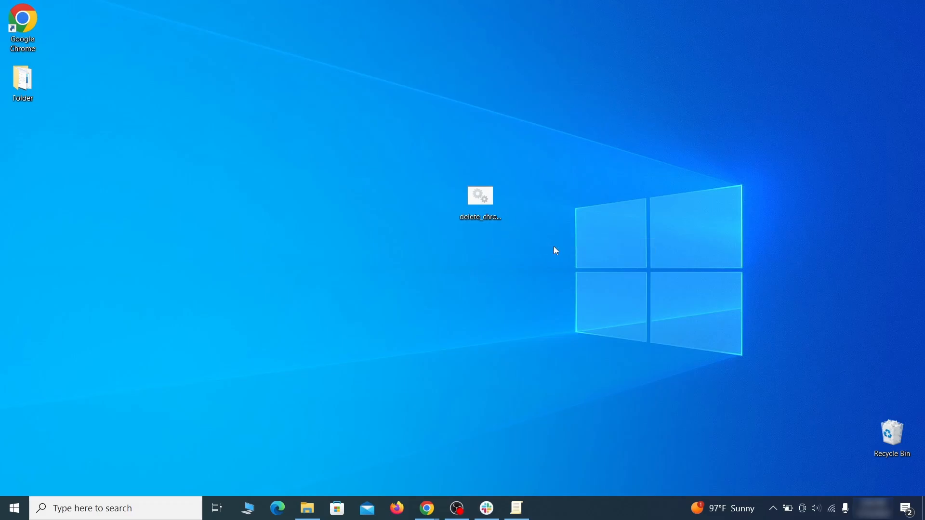
click(337, 168)
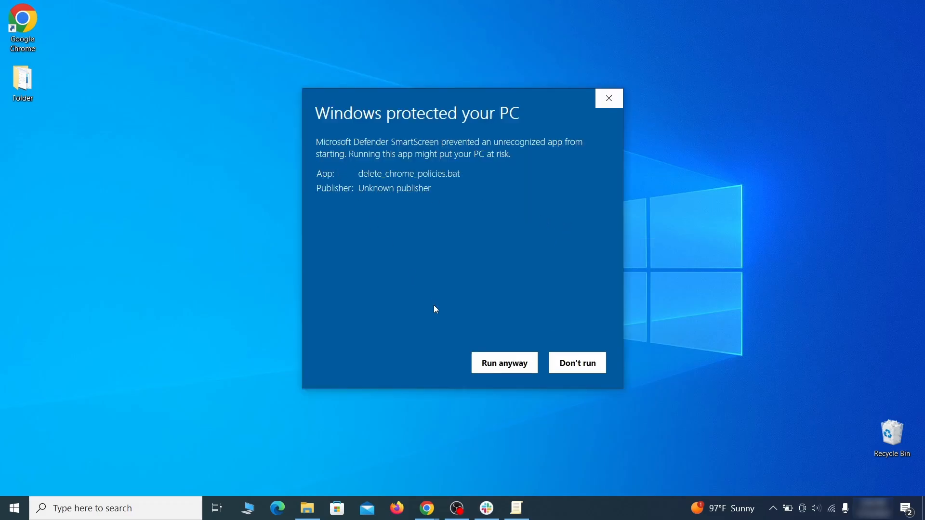
click(504, 371)
drag(331, 31, 488, 61)
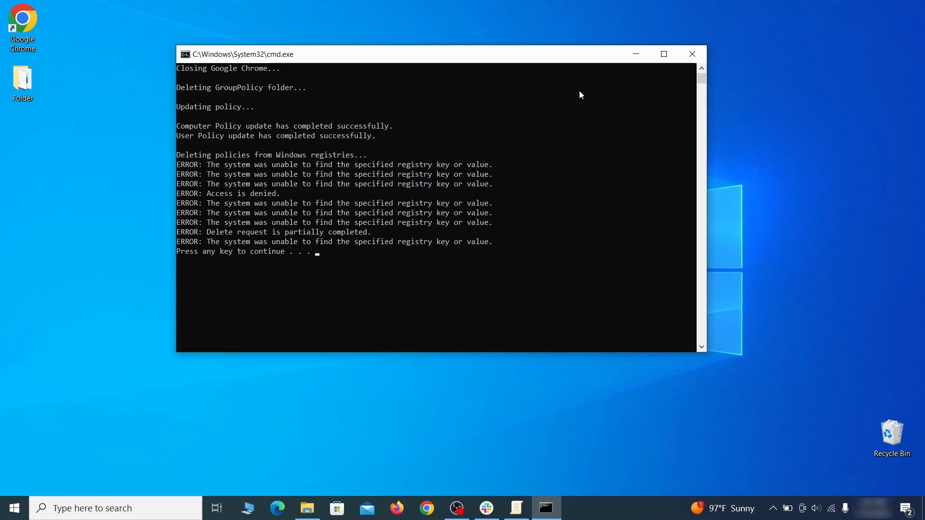
click(697, 58)
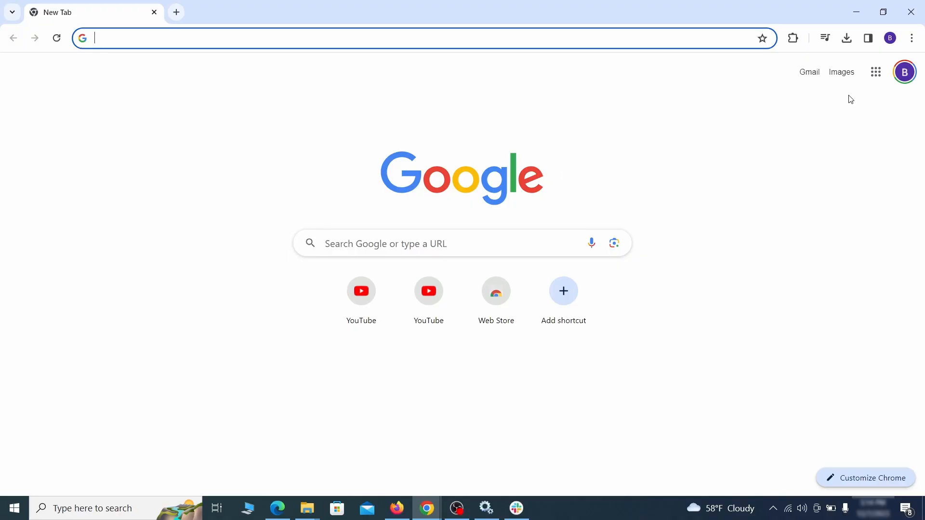
- Disable and remove the Add to Zola Button extension in Chrome's extension manager
click(910, 39)
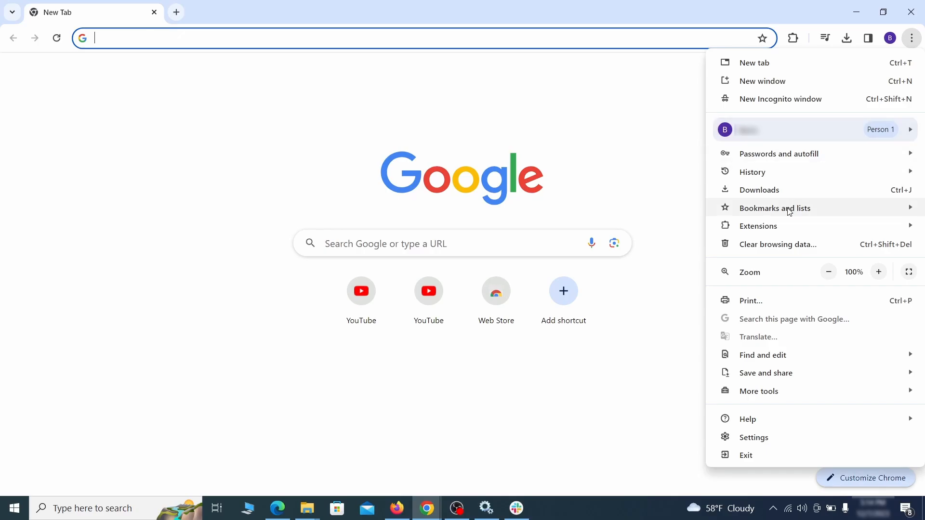
mouse_move(781, 227)
click(678, 227)
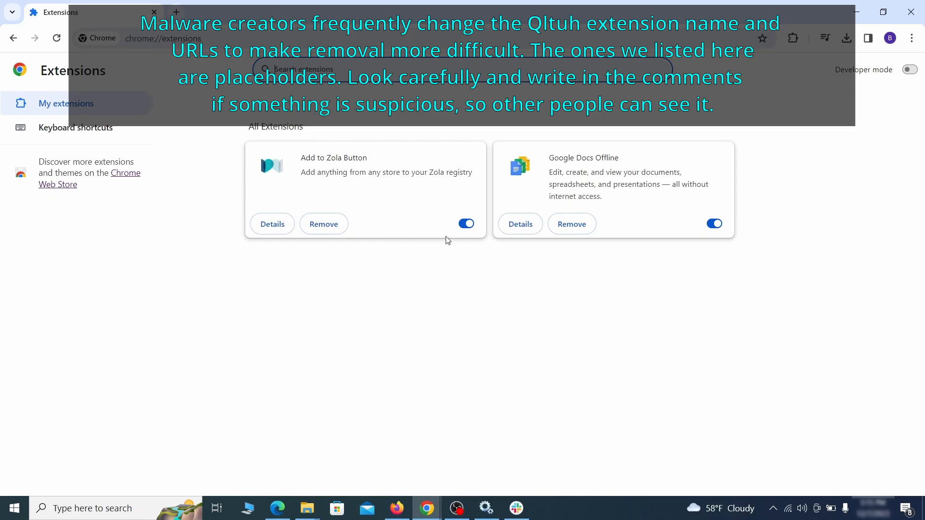
click(466, 224)
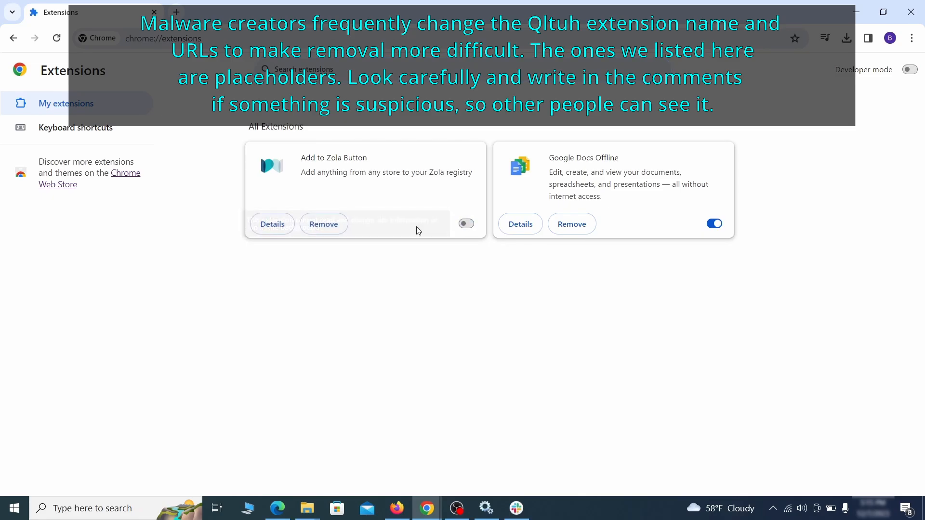
click(324, 224)
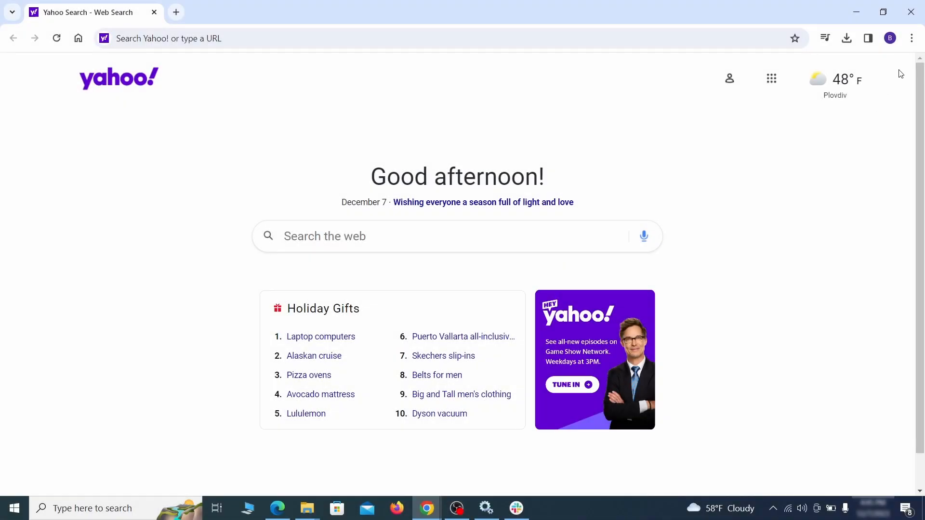
- Clear Chrome's browsing data using the advanced options, including cookies, cache, autofill, site settings and hosted app data but not passwords
click(912, 38)
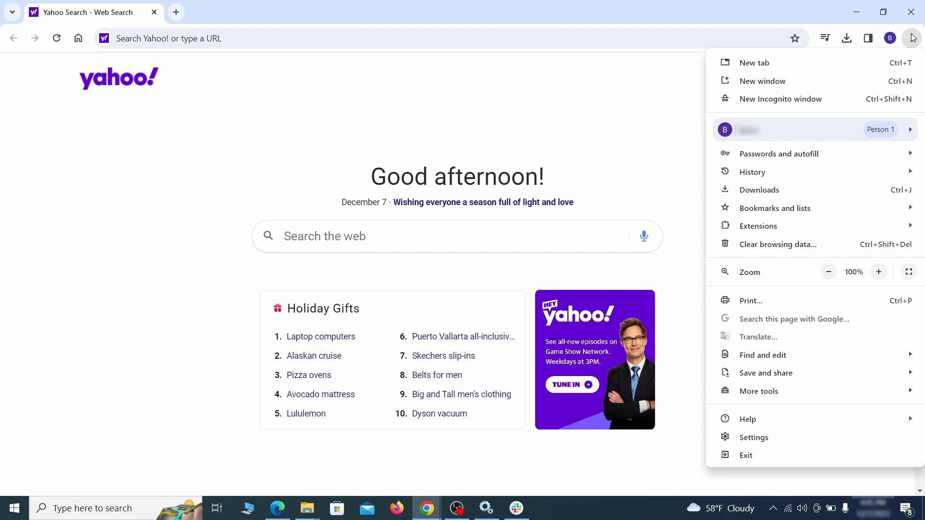
click(754, 438)
click(109, 151)
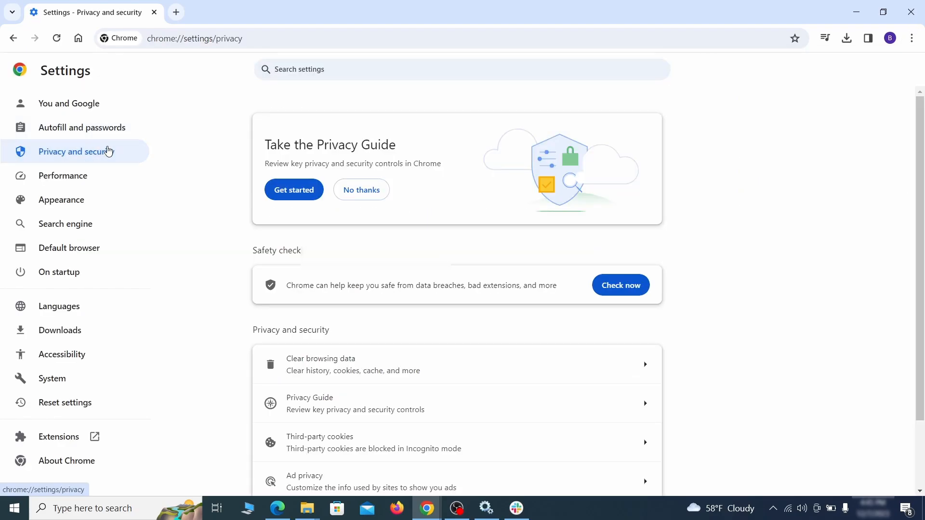
scroll(713, 315, down, 1)
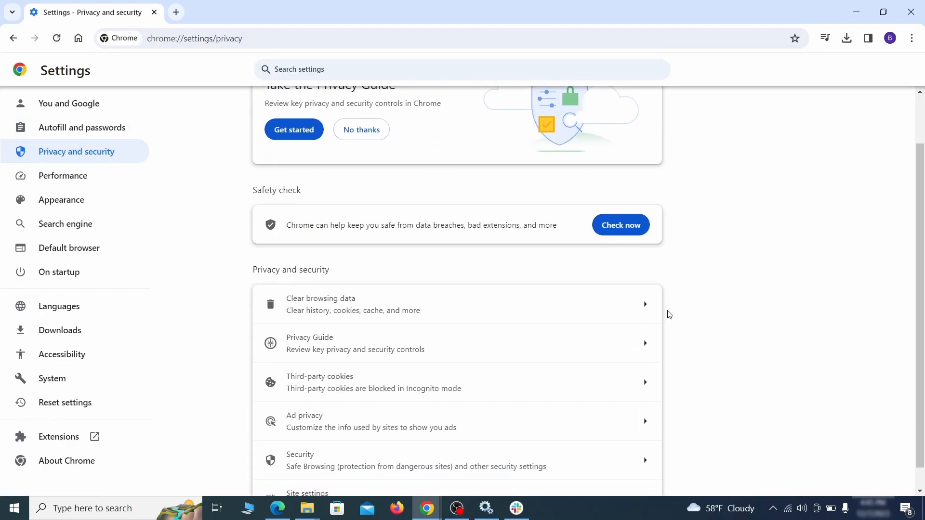
click(604, 312)
click(382, 171)
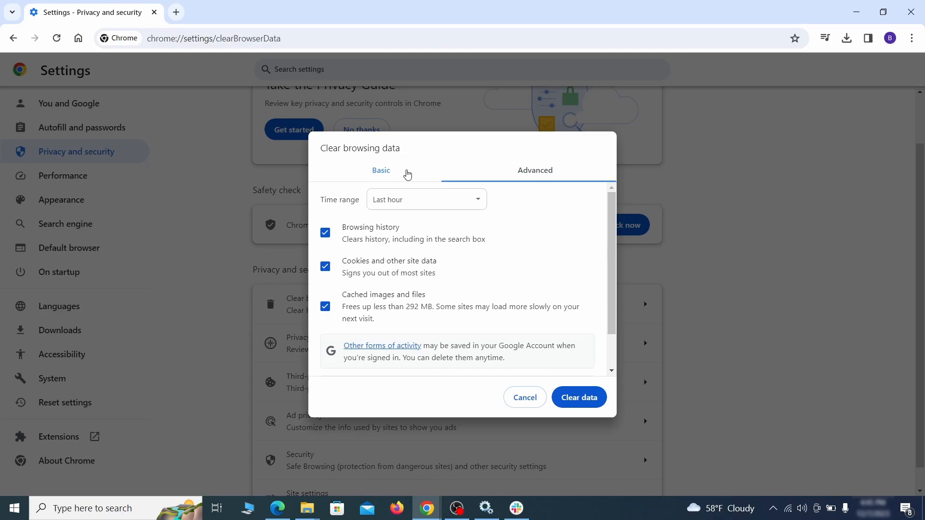
click(515, 171)
scroll(467, 275, down, 2)
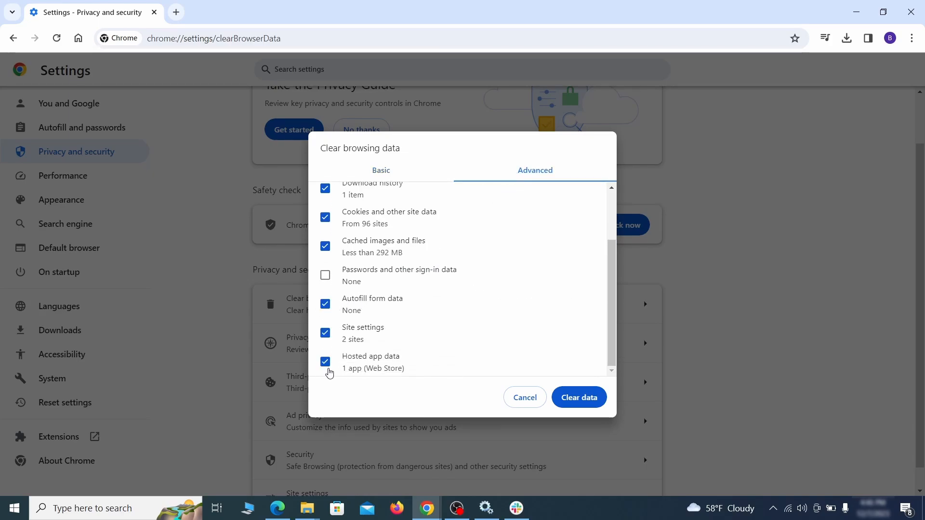
click(587, 402)
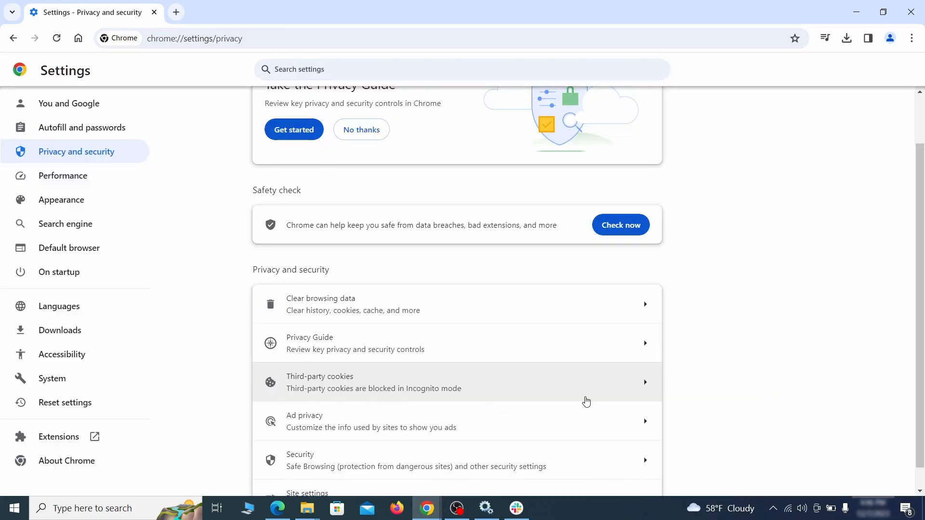
- Remove ExampleRougeURL.com from the sites allowed to send notifications in Chrome's site settings
scroll(694, 318, down, 1)
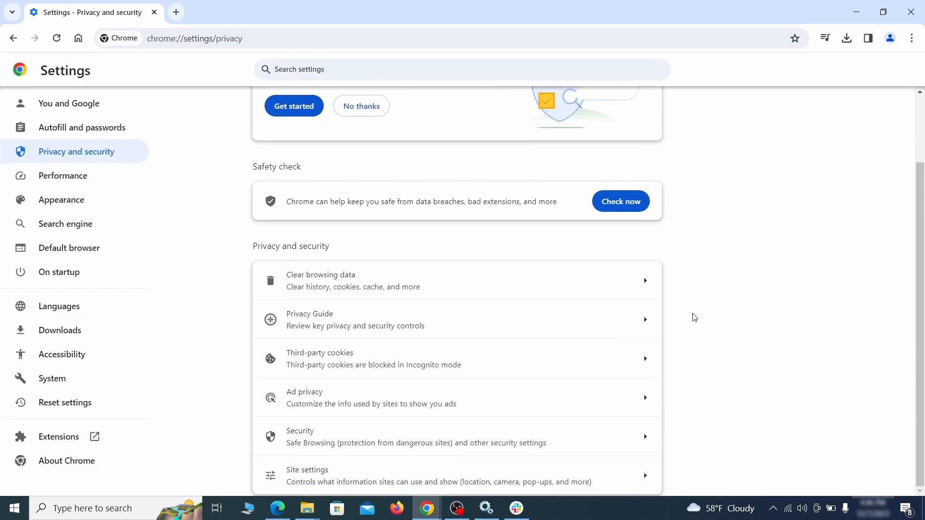
click(450, 471)
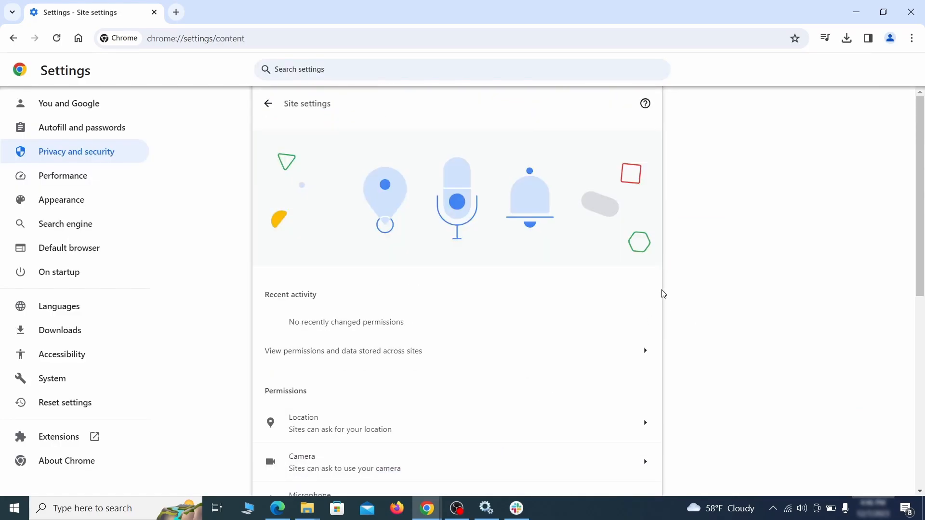
scroll(664, 294, down, 3)
scroll(673, 283, down, 1)
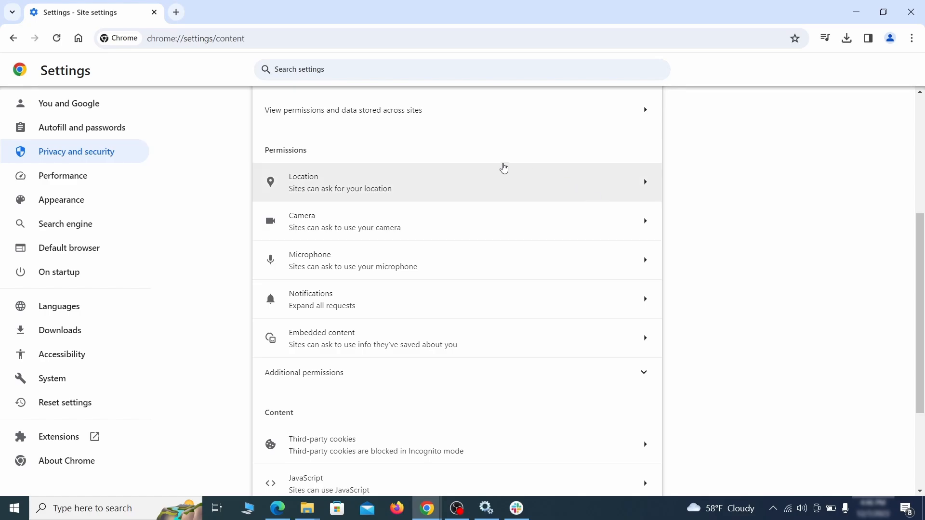
click(466, 187)
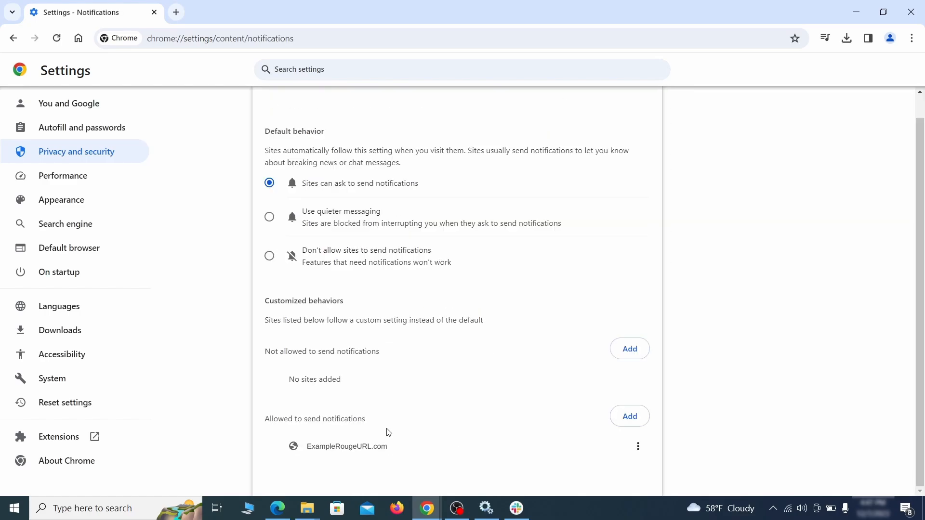
click(638, 449)
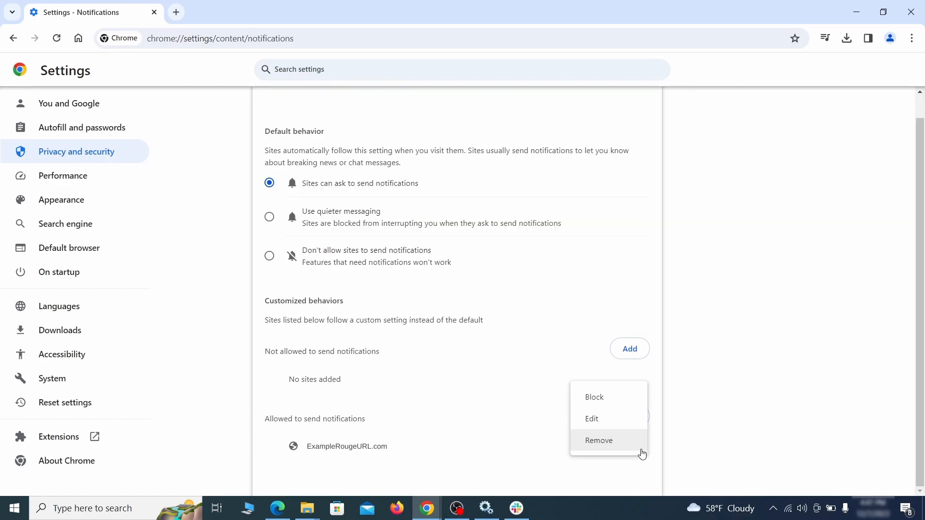
click(611, 446)
key(alt+Left)
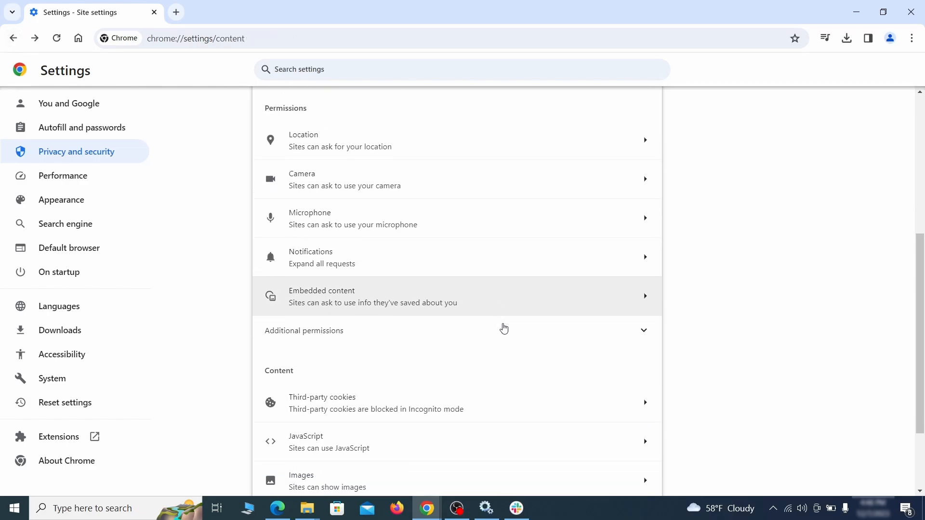
- Review the sites allowed to use third-party cookies in Chrome's site settings
scroll(502, 327, down, 2)
click(497, 325)
scroll(501, 333, down, 5)
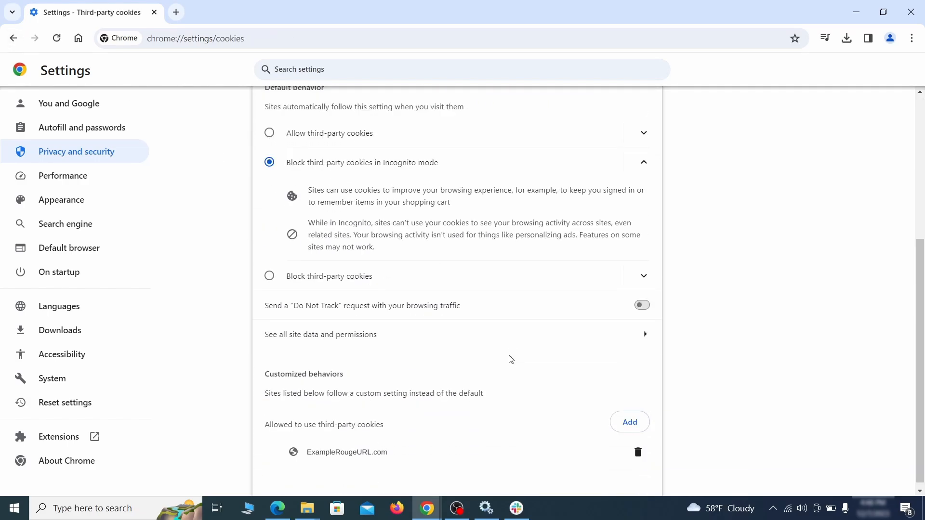
key(alt+Left)
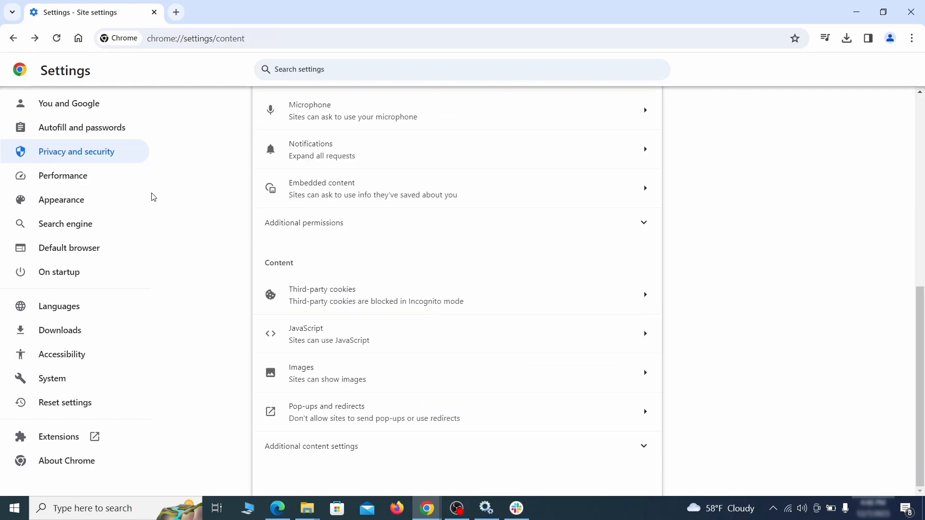
- Clear the custom web address set for the home button in Chrome's appearance settings
click(125, 202)
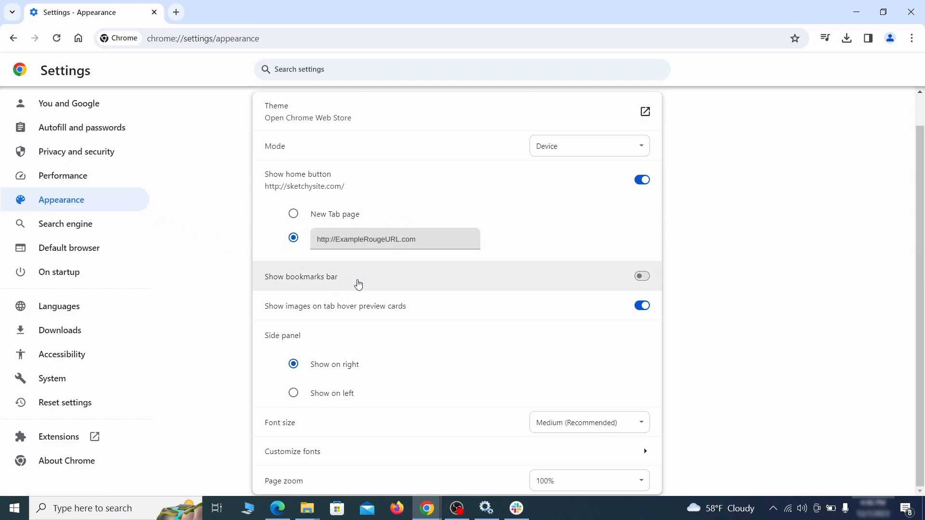
drag(419, 239, 304, 240)
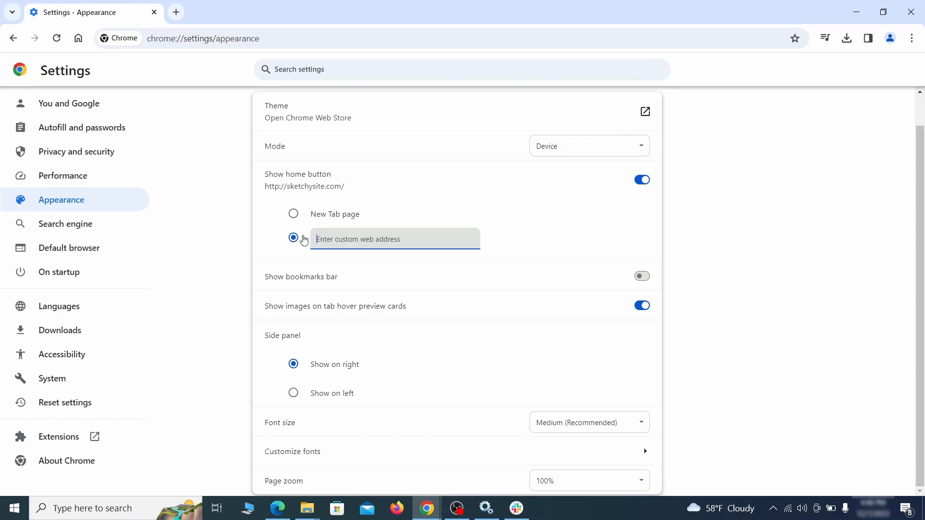
- Set the address bar search engine to Google and delete the ExampleRougeURL.com entry from the site search list
click(98, 228)
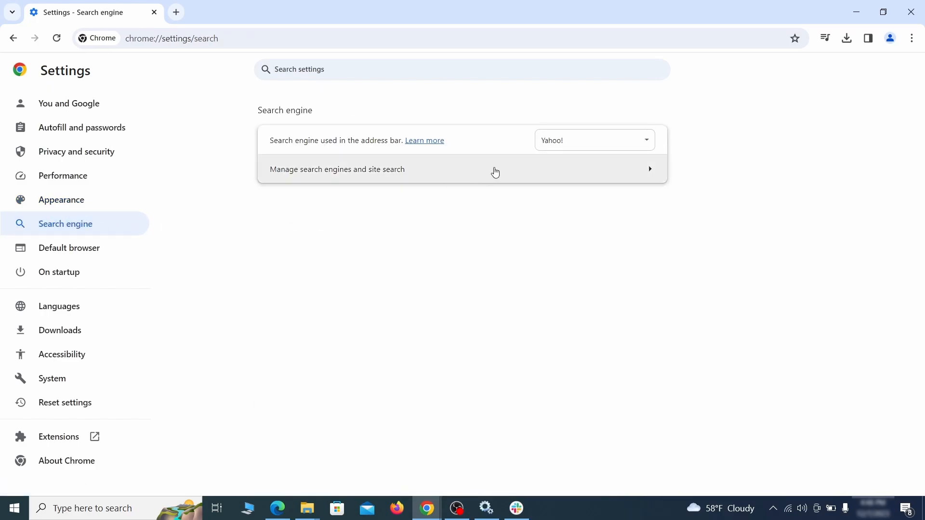
click(634, 145)
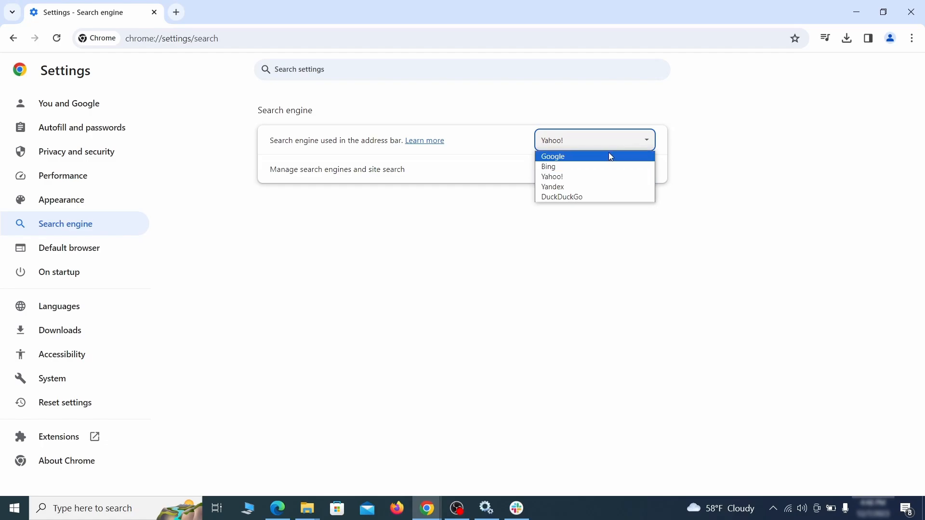
click(611, 157)
click(596, 180)
scroll(599, 186, down, 8)
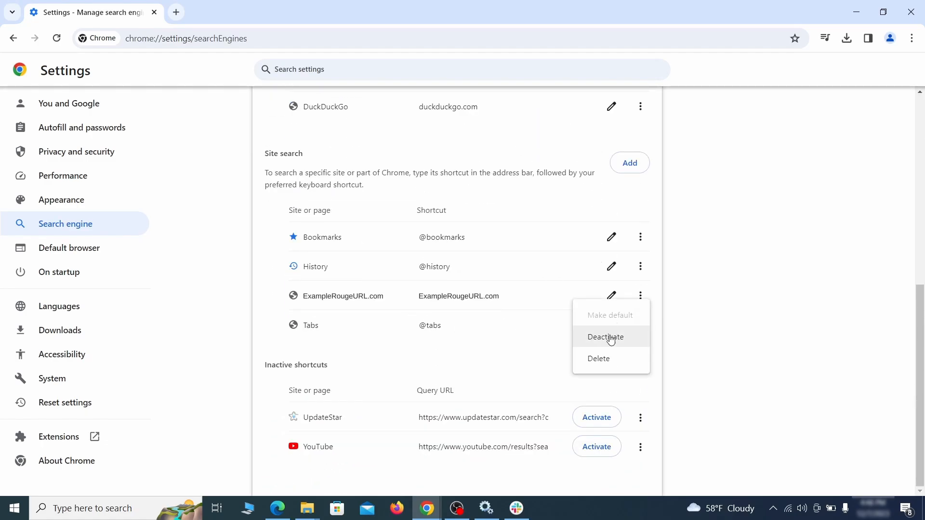
click(600, 362)
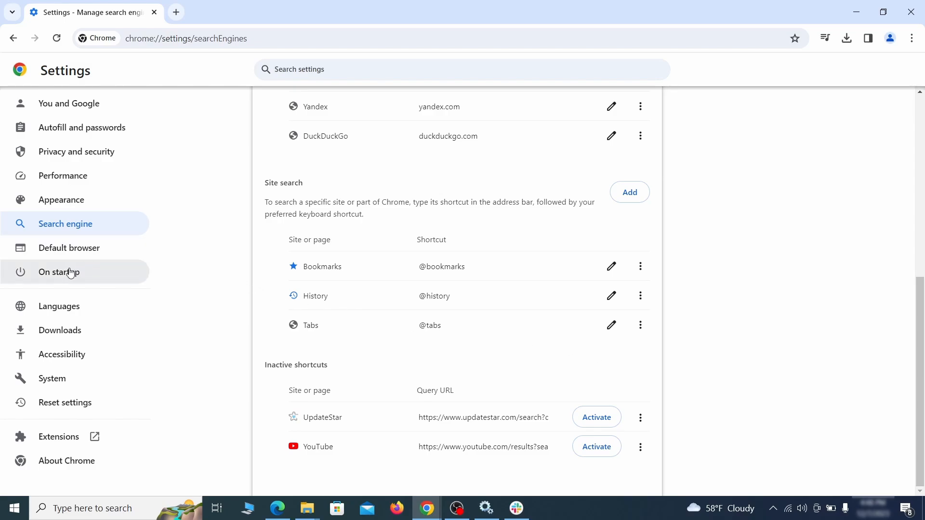
- Remove ExampleRougeURL.com from Chrome's startup pages and set startup to continue where you left off
click(88, 275)
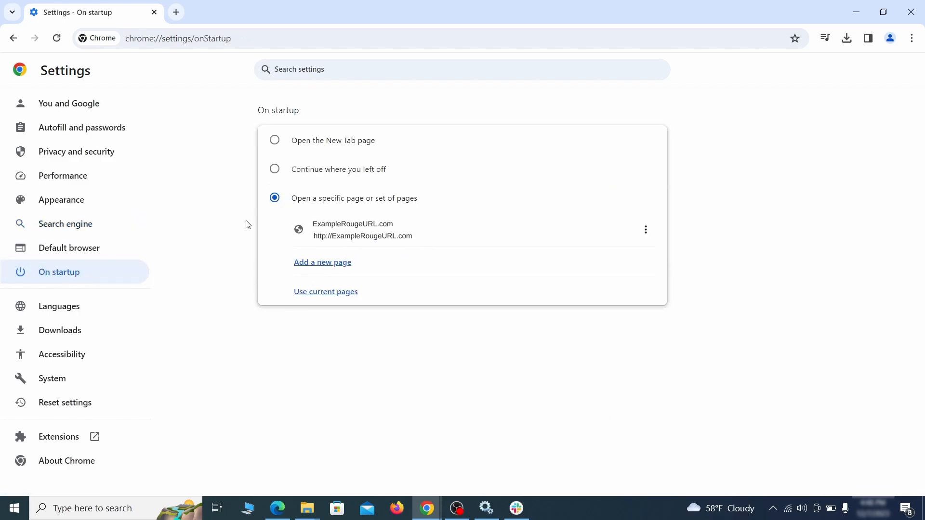
click(646, 232)
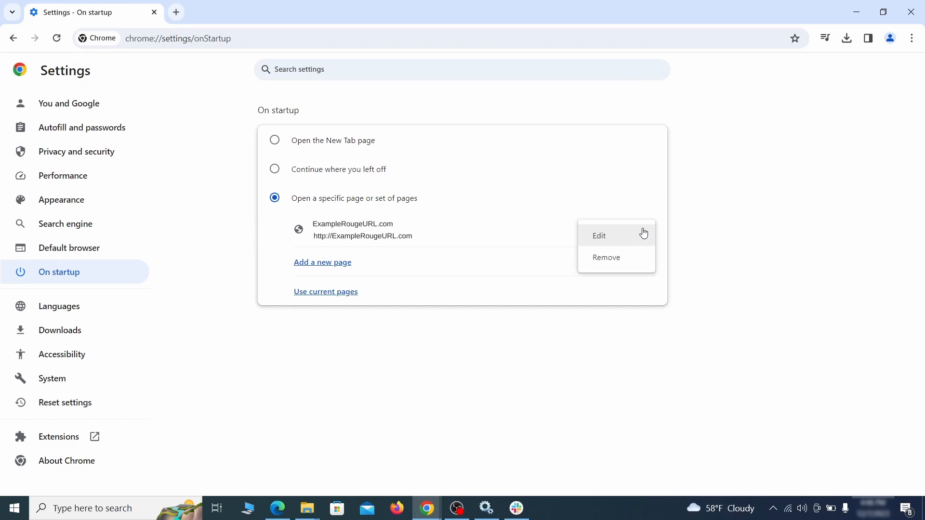
click(618, 260)
click(275, 172)
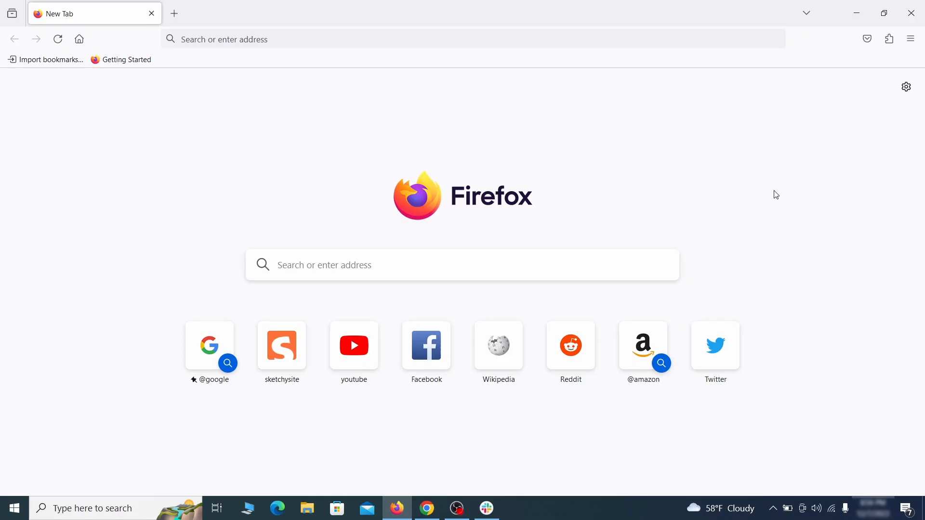
- Disable the Contenu+ extension in Firefox's add-ons manager and remove it
click(890, 39)
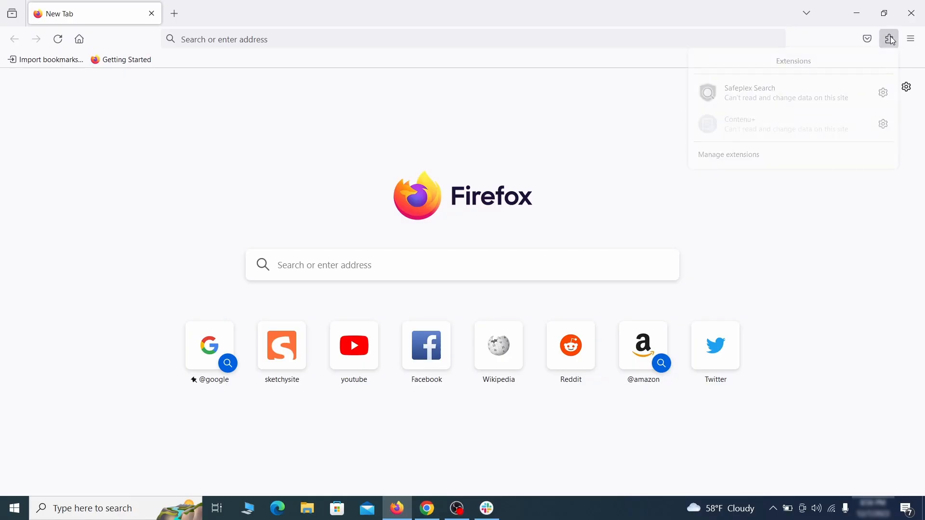
click(778, 159)
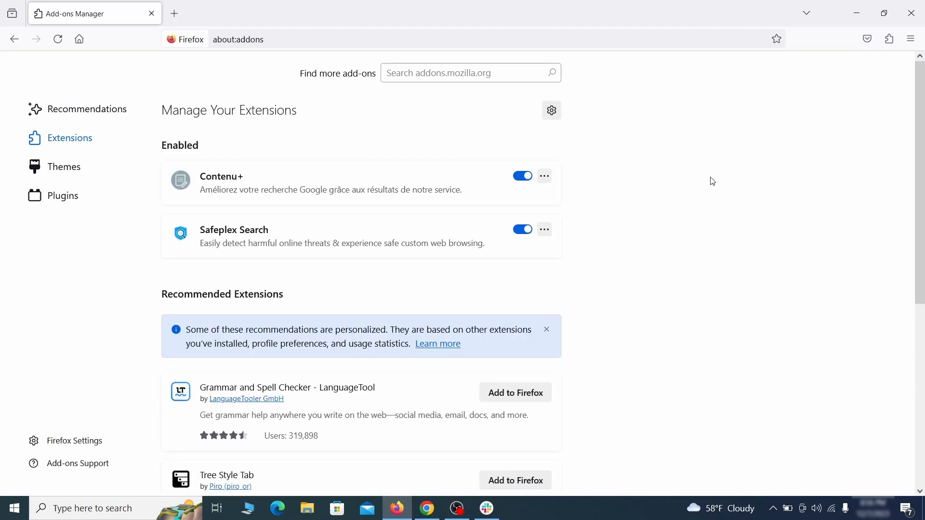
click(523, 176)
click(545, 176)
click(584, 195)
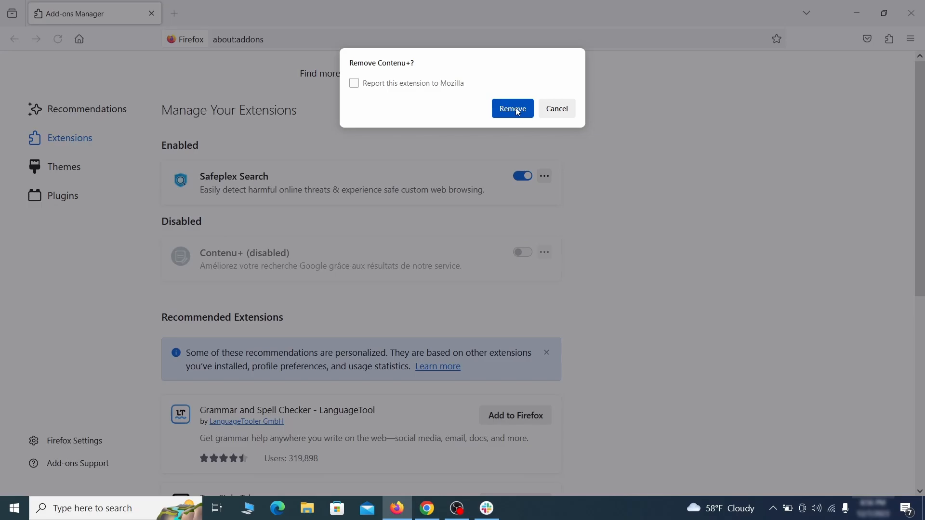
click(514, 109)
- Clear the custom homepage address ExampleRougeURL.com in Firefox's home settings
click(912, 39)
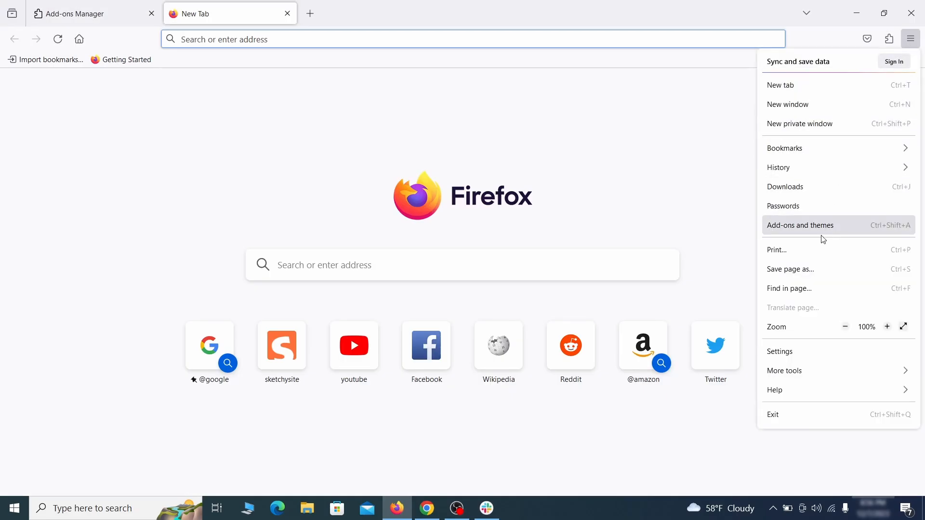
click(800, 355)
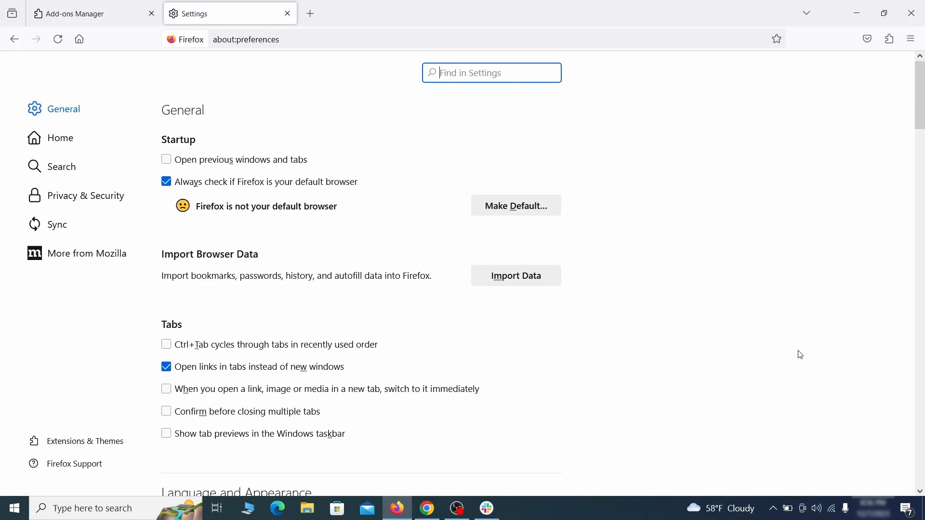
click(70, 139)
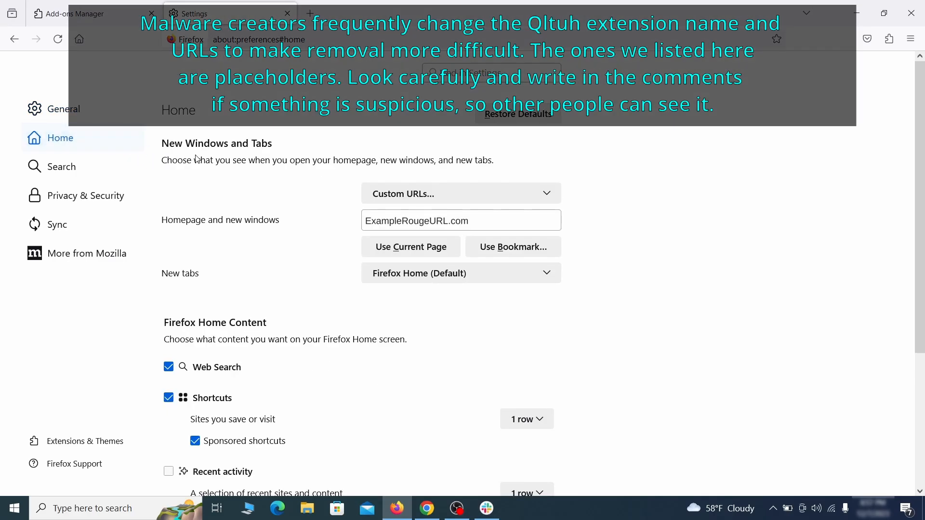
triple_click(467, 222)
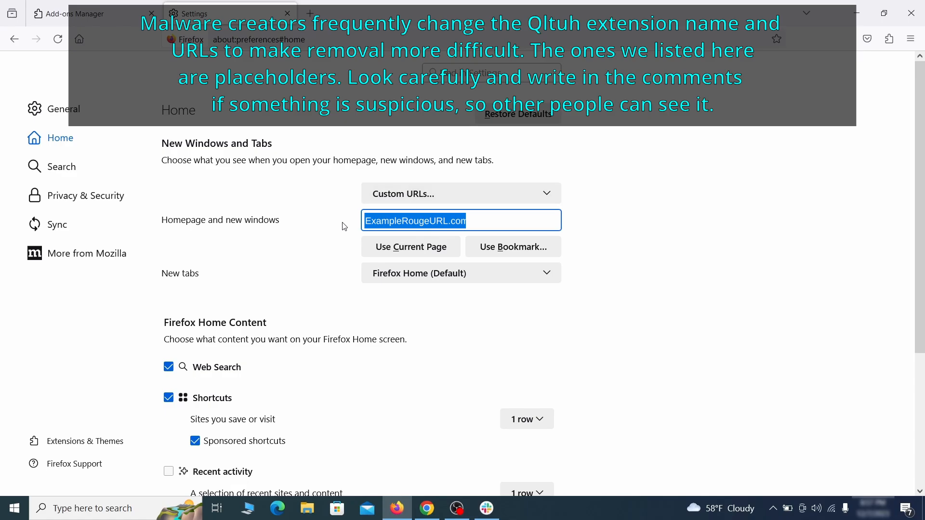
key(BackSpace)
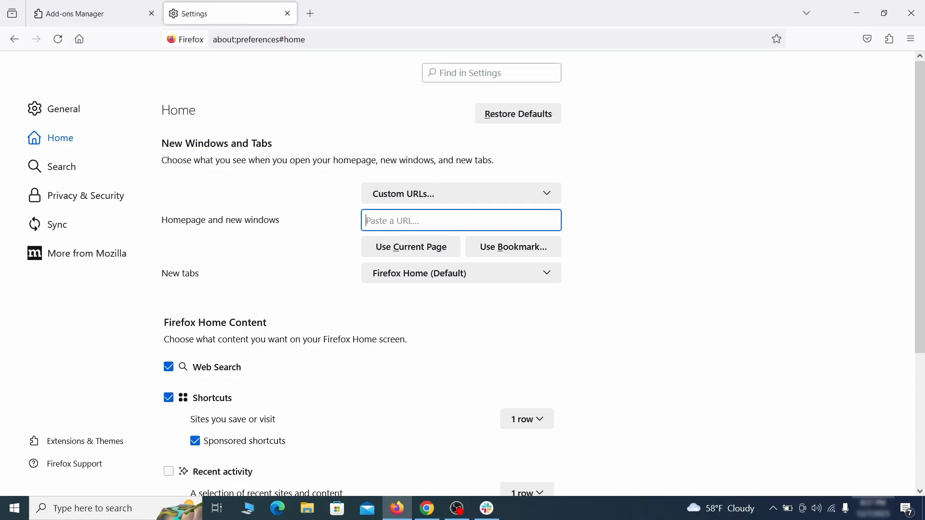
- Set Firefox's default search engine to Google in the search settings
click(64, 166)
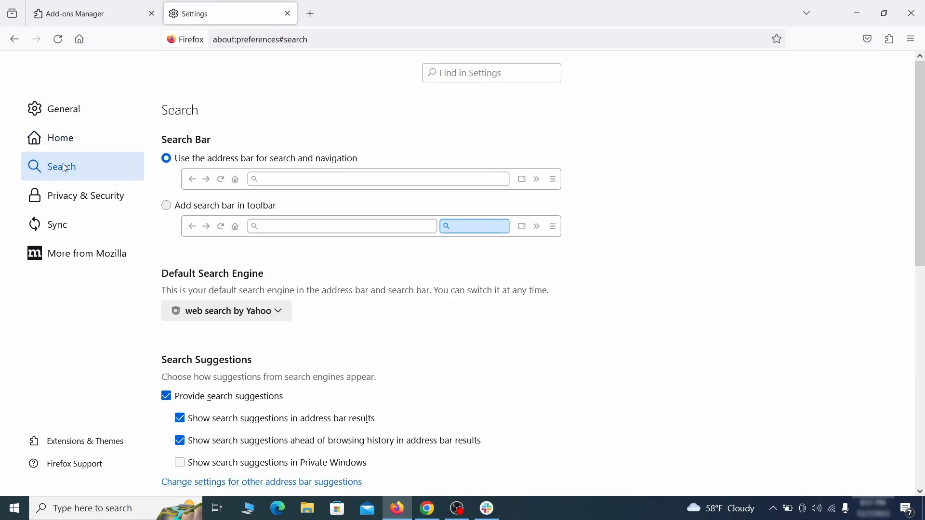
scroll(337, 261, down, 2)
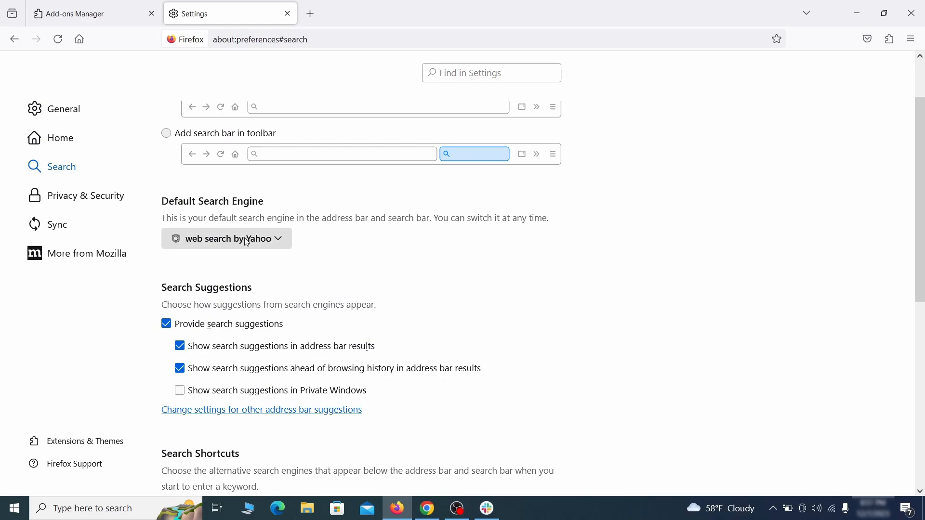
click(277, 244)
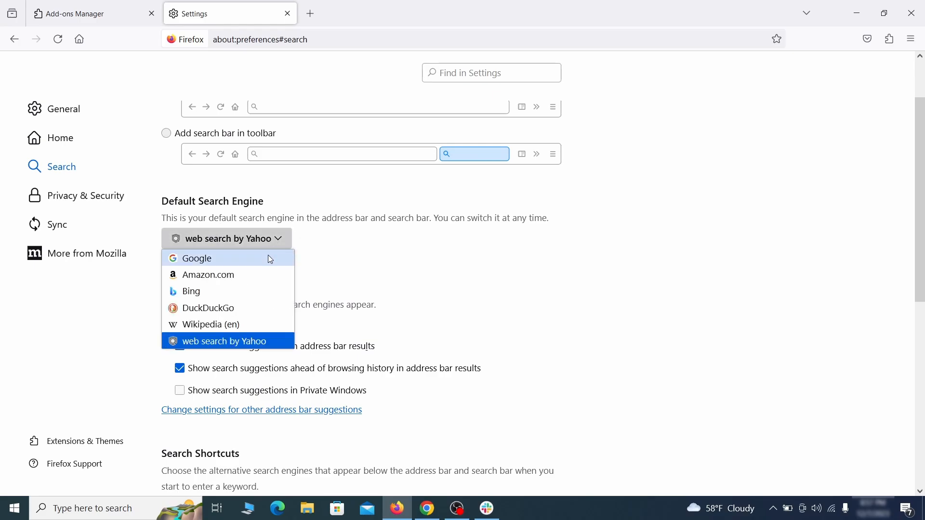
click(269, 258)
- Remove the "web search by Yahoo" engine with the Safeplex Search keyword from Firefox's search shortcuts
scroll(438, 271, down, 5)
scroll(488, 258, down, 2)
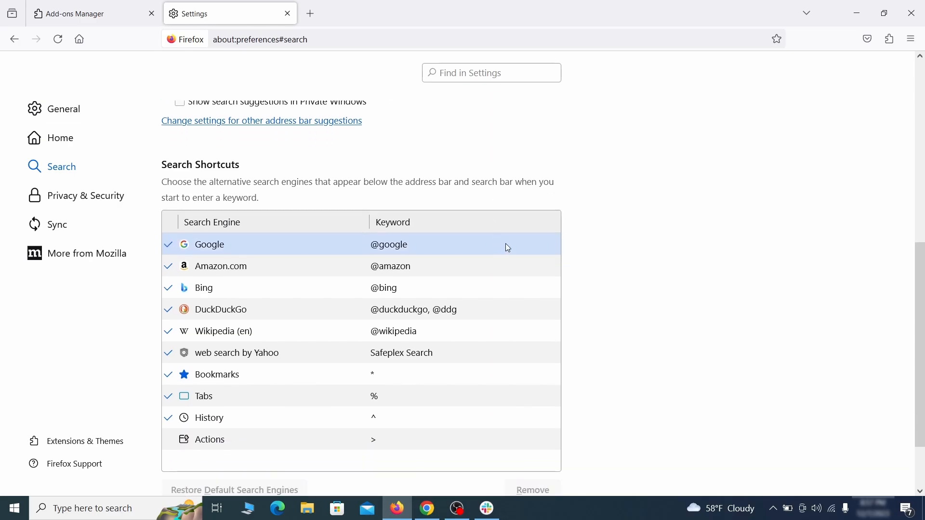
scroll(506, 248, down, 2)
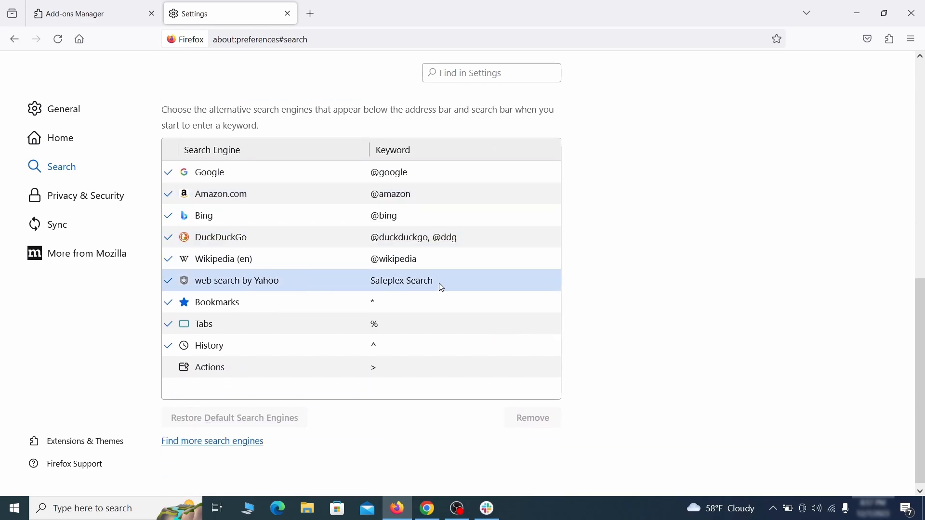
click(458, 283)
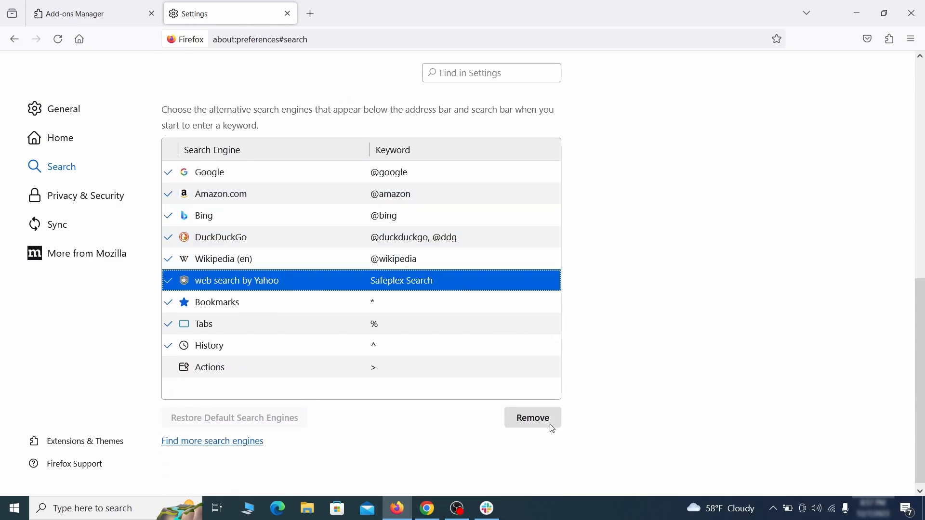
click(535, 419)
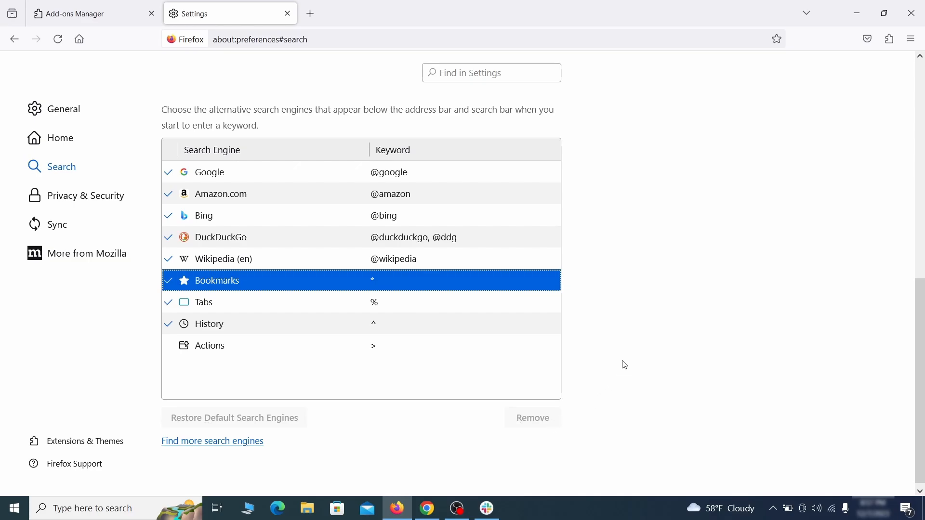
scroll(438, 306, up, 3)
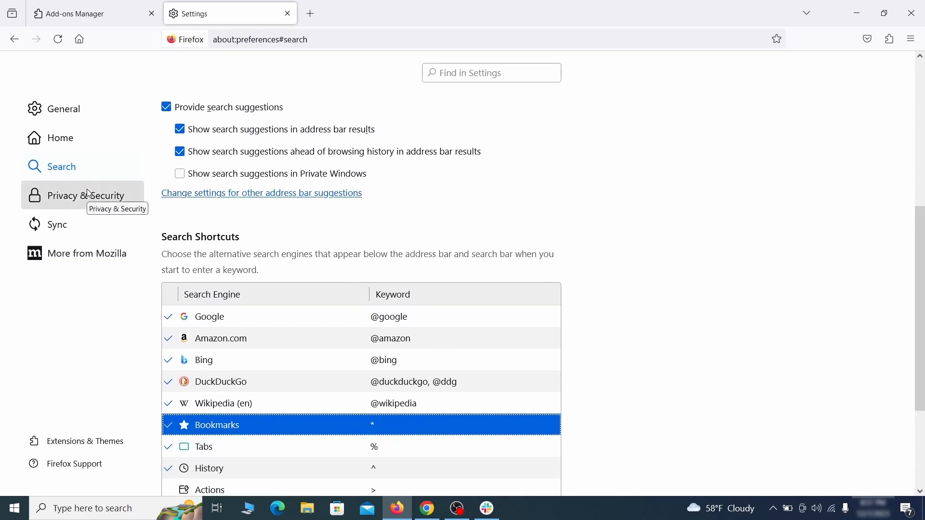
- Clear all cookies, site data and cached web content from Firefox's privacy settings
click(90, 193)
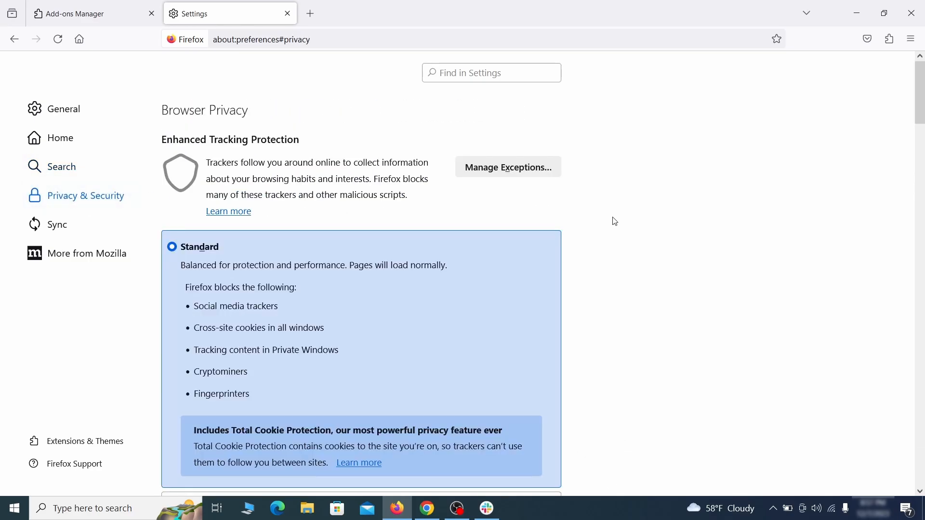
scroll(615, 222, down, 10)
click(502, 305)
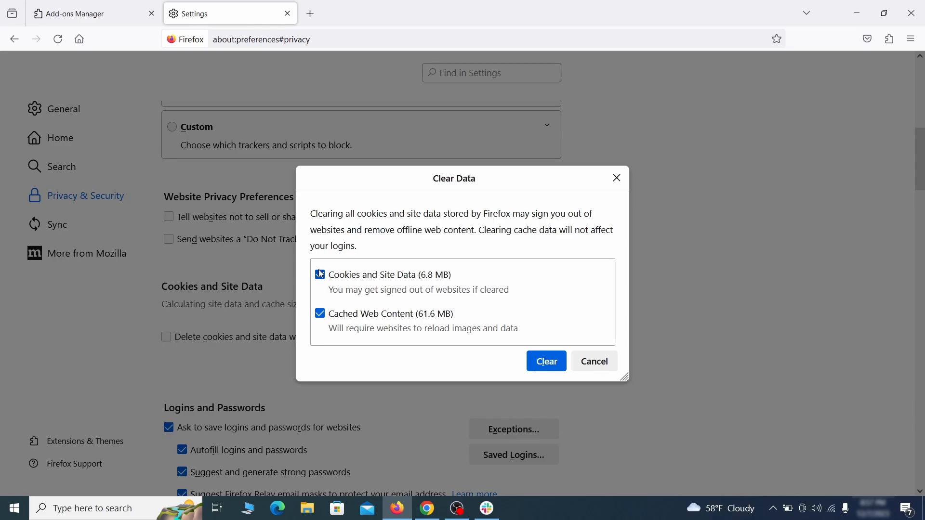
click(554, 362)
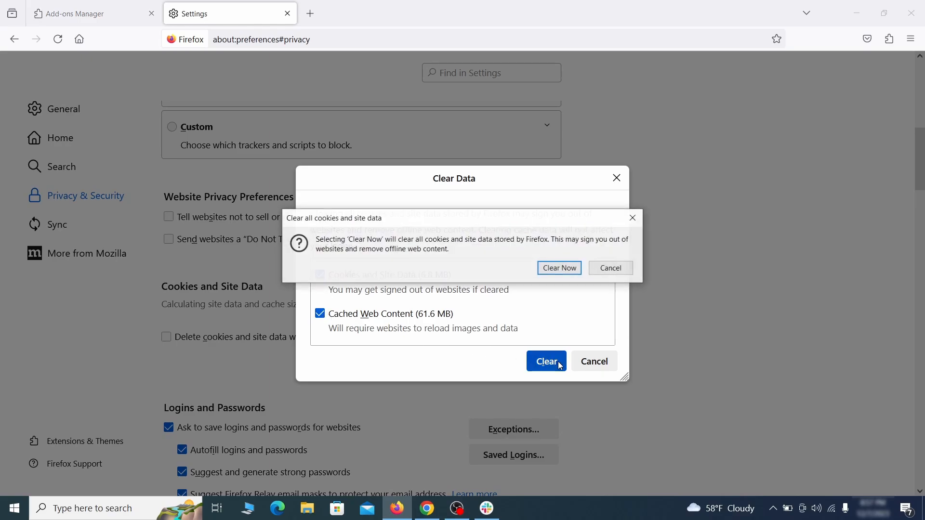
click(561, 268)
- Open the website notification permissions in Firefox's privacy settings
scroll(629, 295, down, 5)
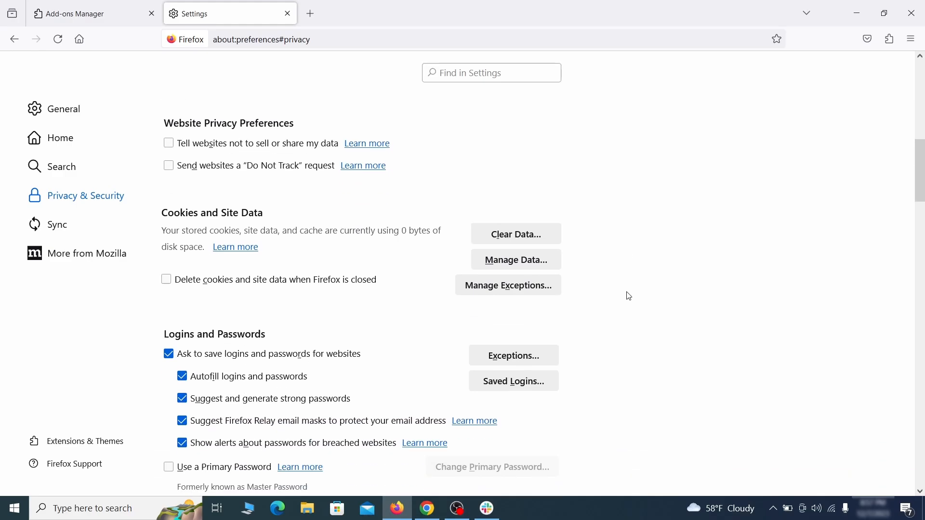
scroll(628, 296, down, 10)
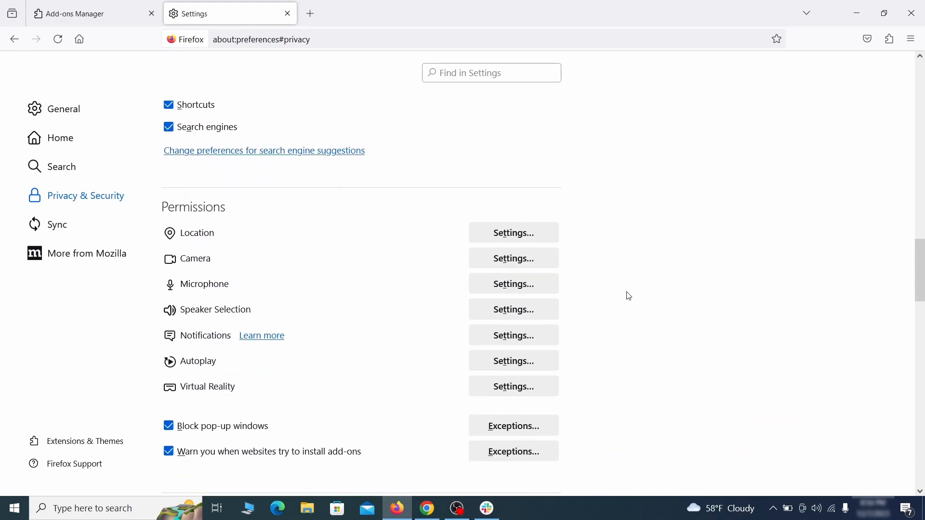
click(533, 337)
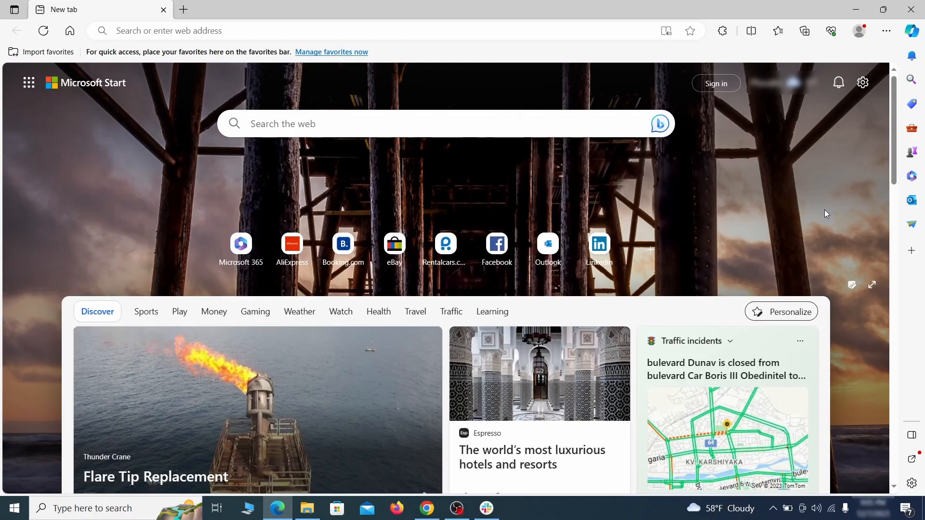
- In Microsoft Edge, turn off the Quidco Cashback Reminder extension and remove it
click(886, 31)
click(795, 212)
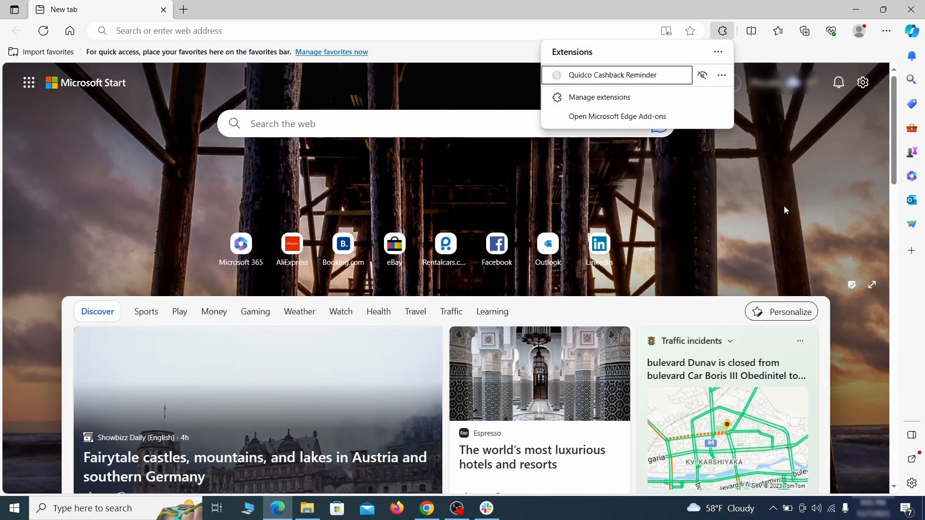
click(598, 99)
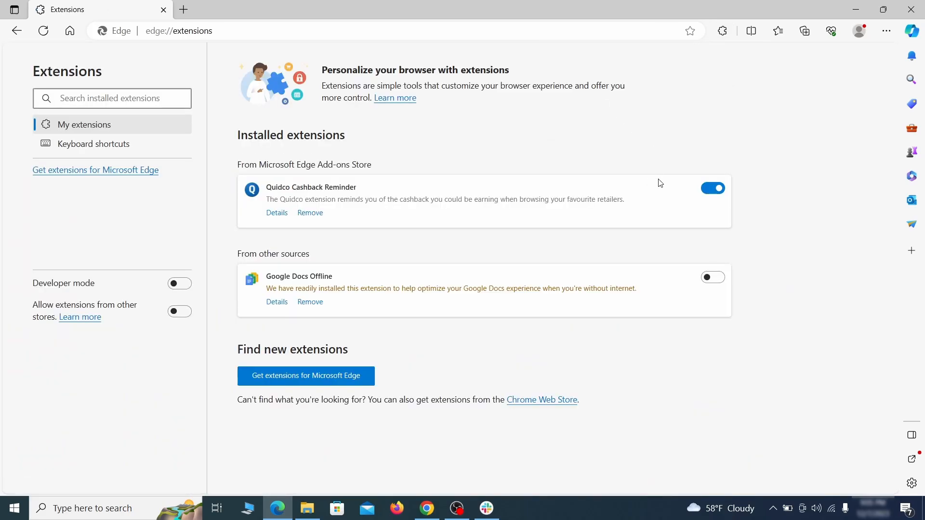
click(714, 189)
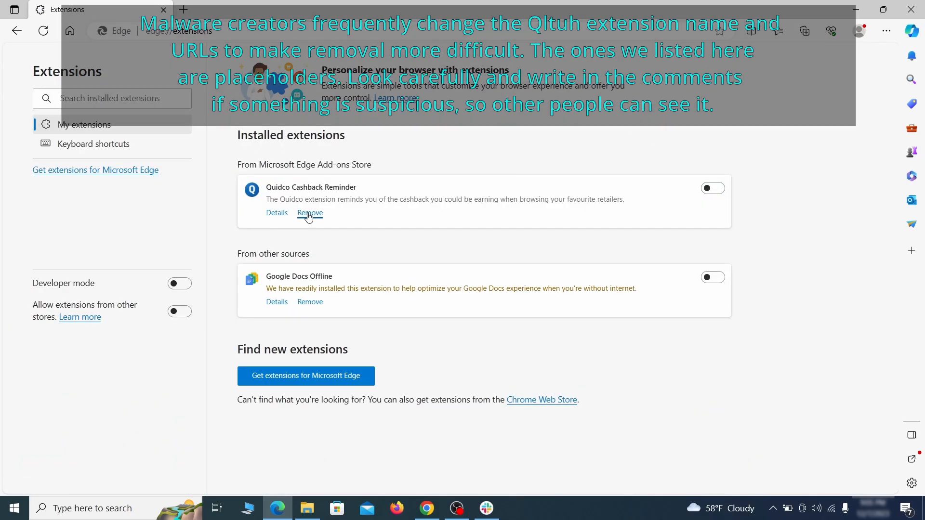
click(309, 215)
- Clear Edge's browsing data for the last hour, including site permissions, previous-version data and Media Foundation data
key(ctrl+t)
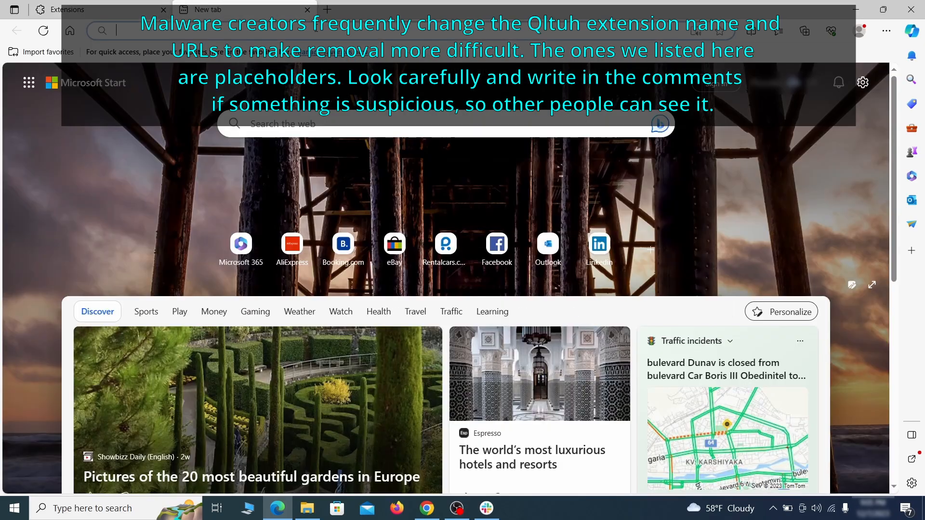
click(886, 30)
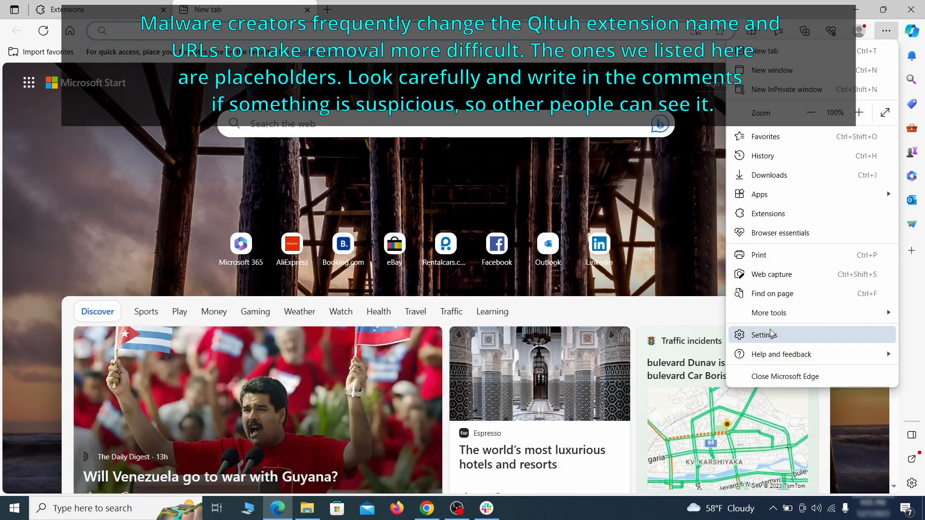
click(766, 335)
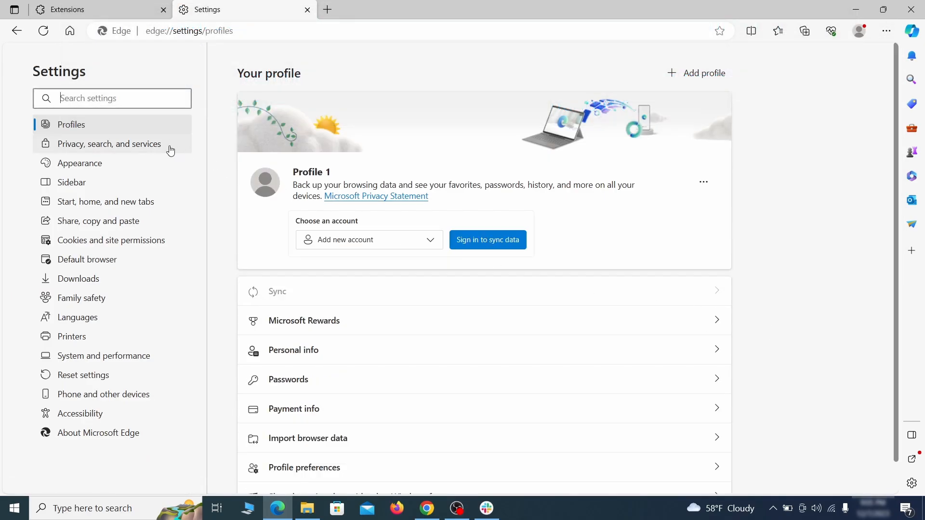
click(155, 147)
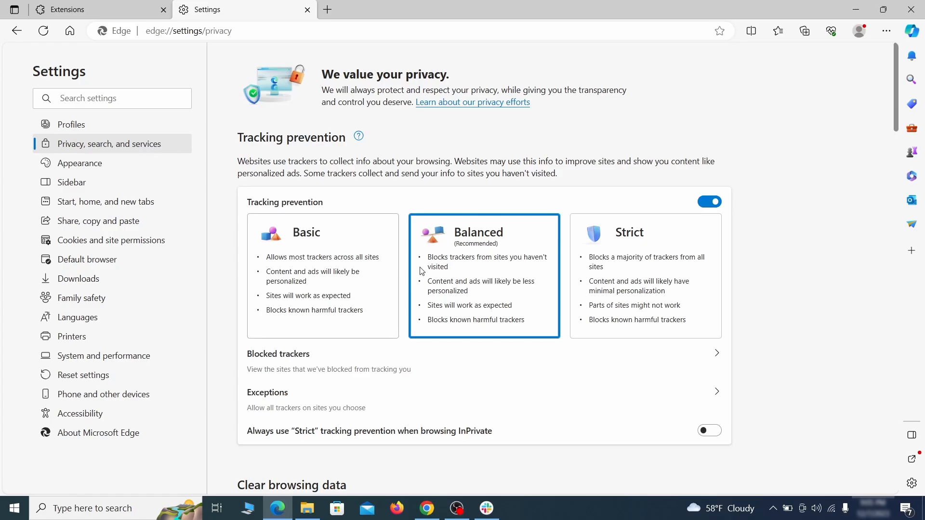
scroll(502, 298, down, 4)
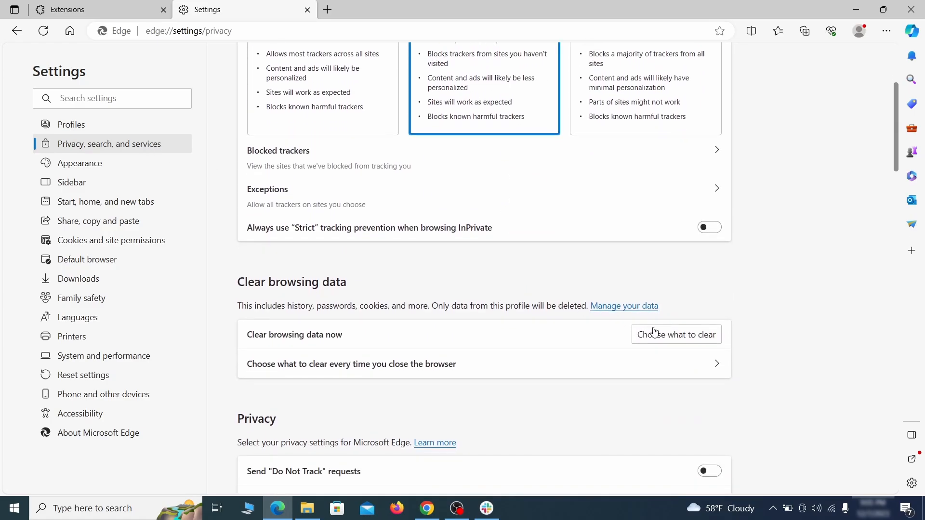
click(693, 334)
scroll(383, 278, down, 1)
scroll(383, 278, down, 3)
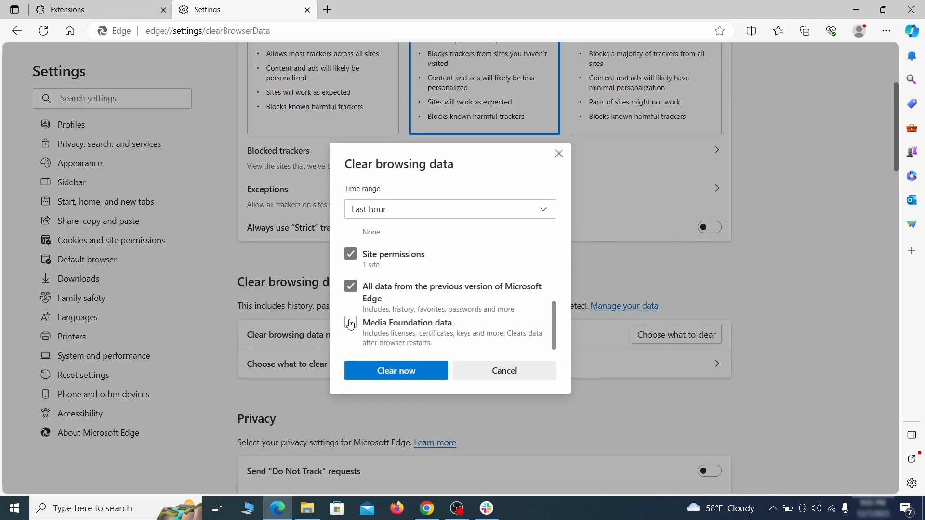
click(434, 376)
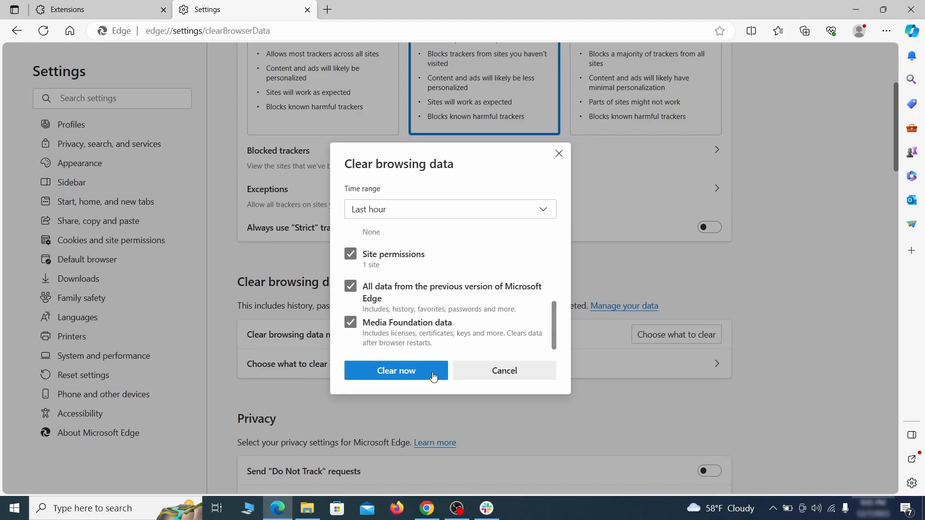
- Set the search engine used in Edge's address bar to Google
scroll(595, 273, down, 10)
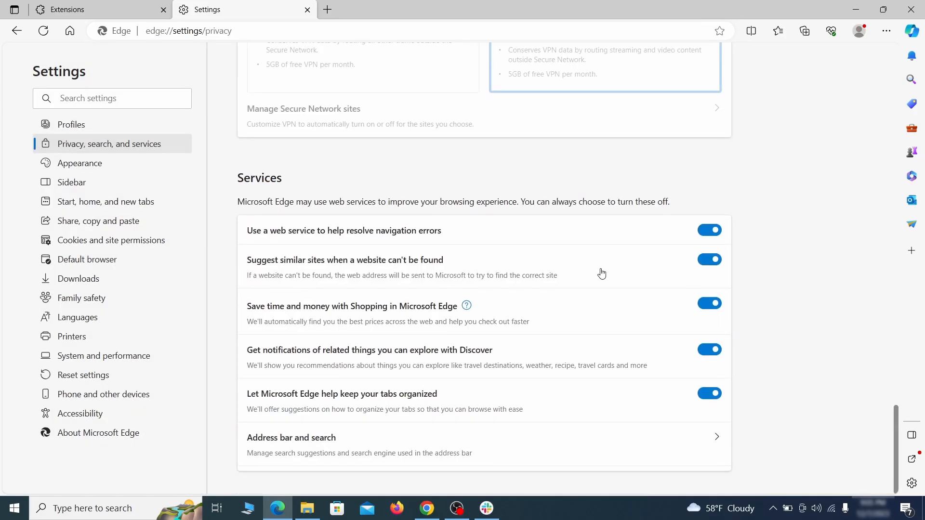
click(529, 456)
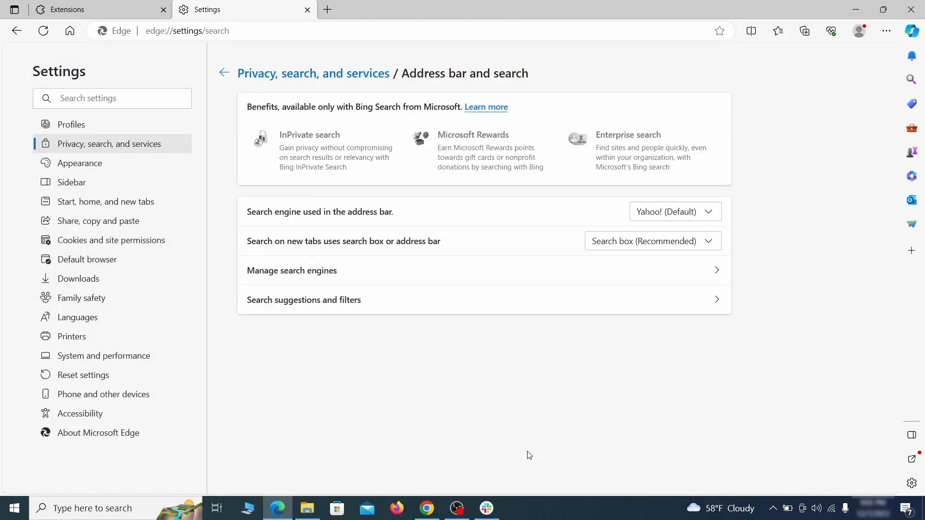
click(713, 214)
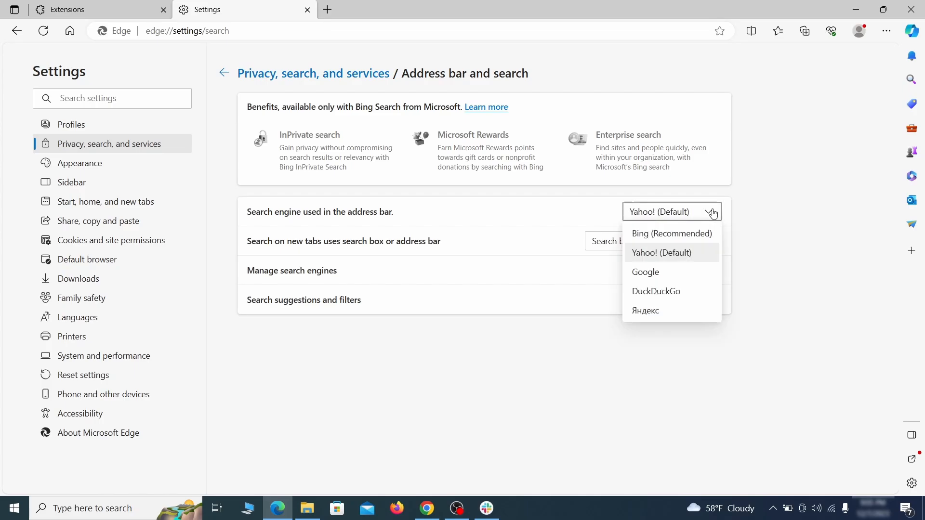
click(686, 271)
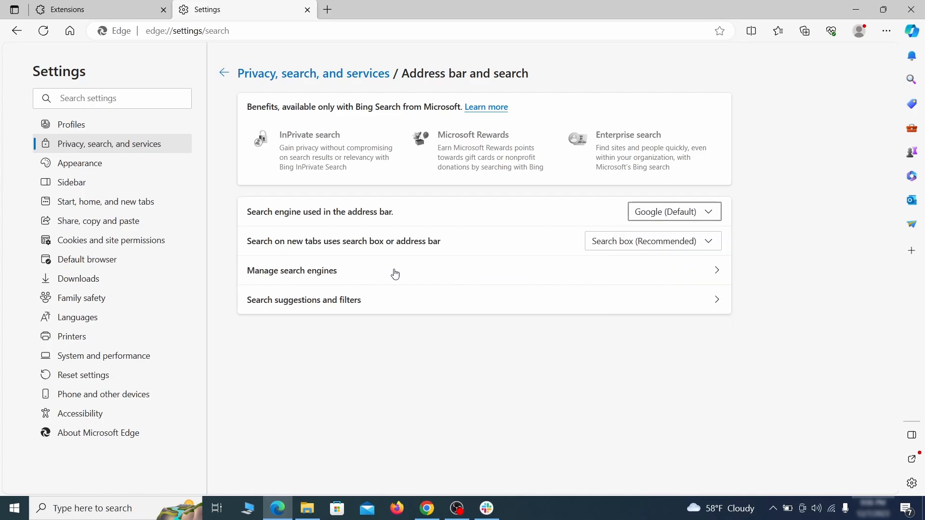
- Remove ExampleRougeURL.com from Edge's list of address bar search engines
click(357, 278)
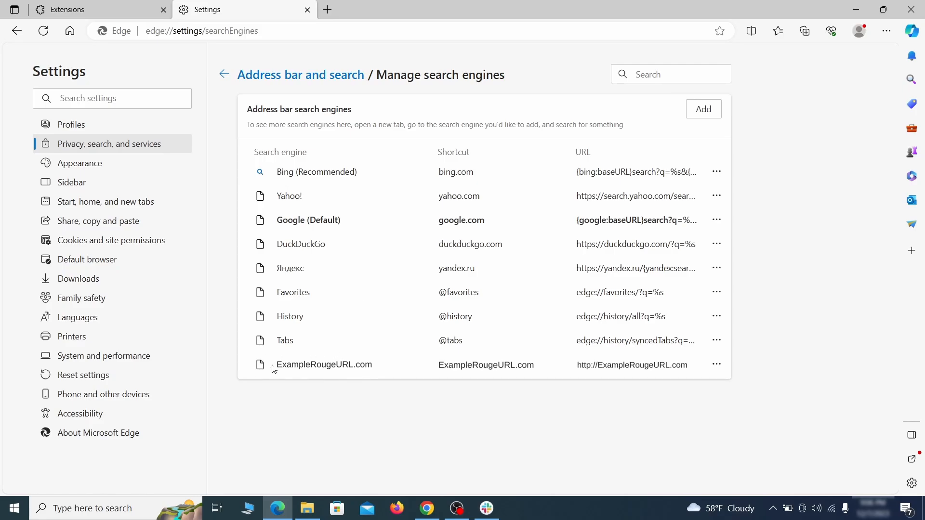
click(717, 365)
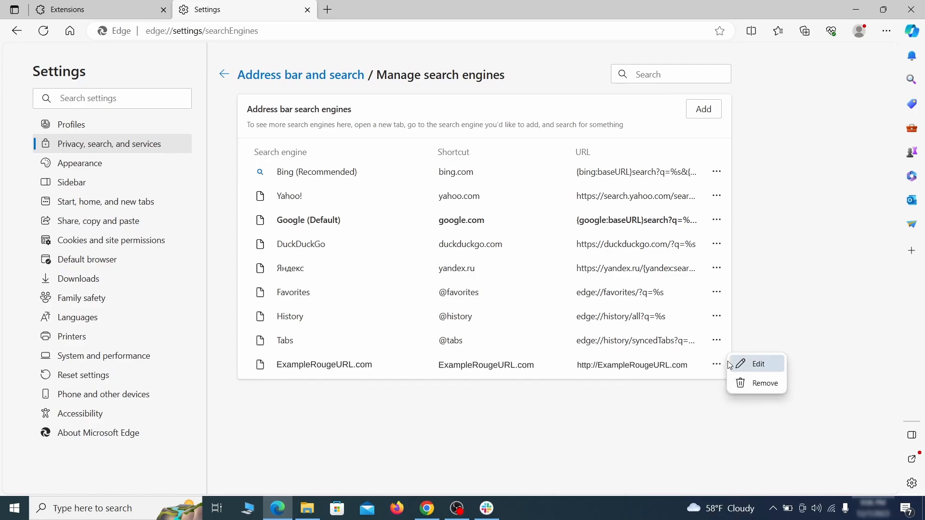
click(767, 385)
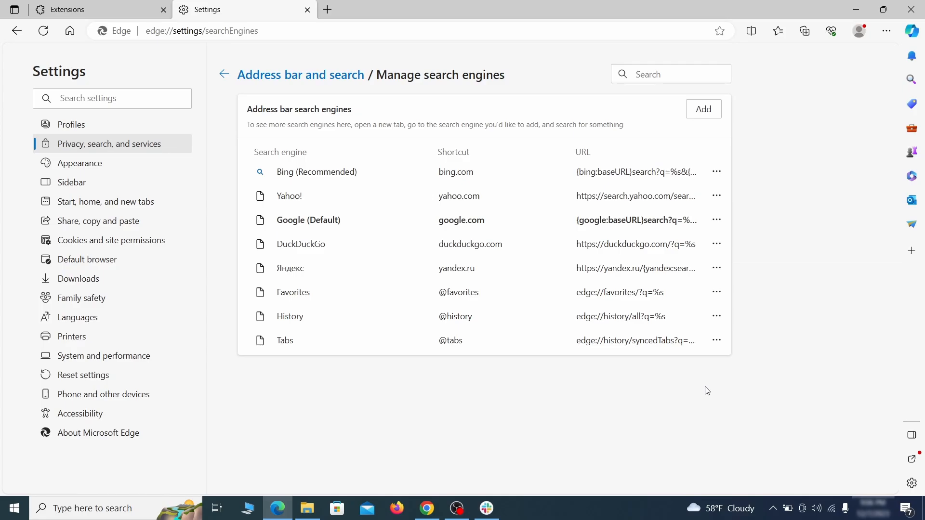
- Delete ExampleRougeURL.com from Edge's startup pages, clear it from the home button URL, and make the home button open the new tab page
click(116, 202)
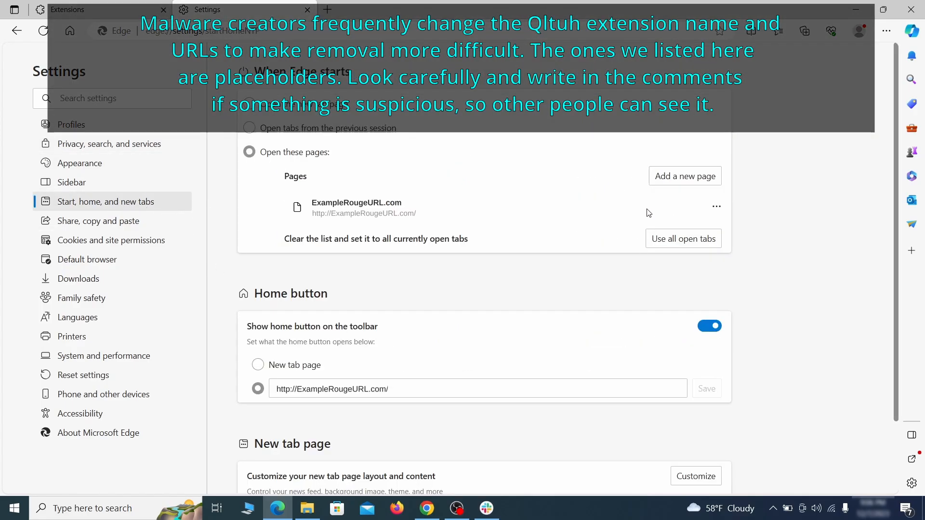
click(717, 206)
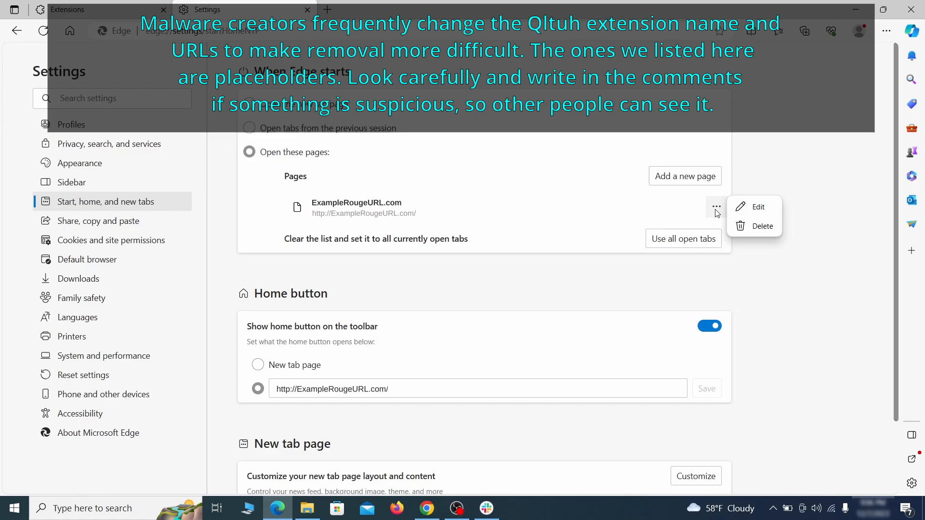
click(755, 226)
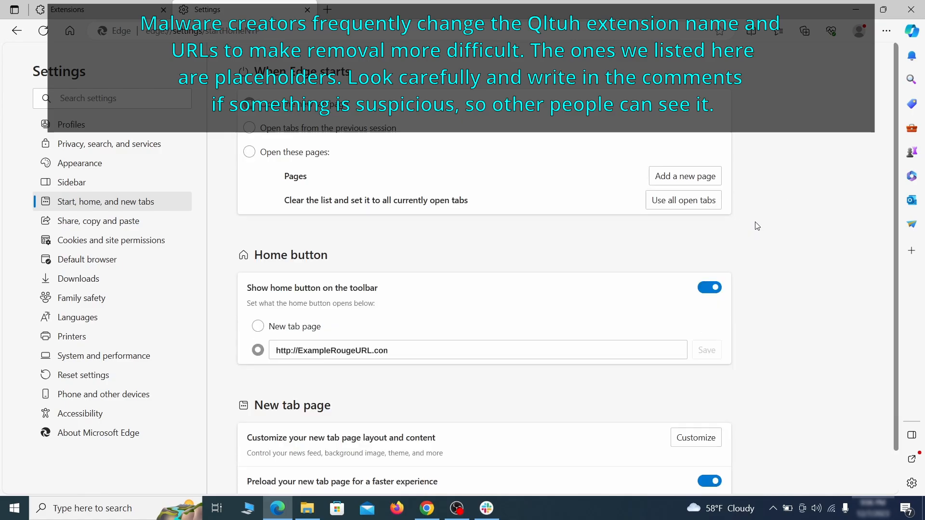
triple_click(402, 346)
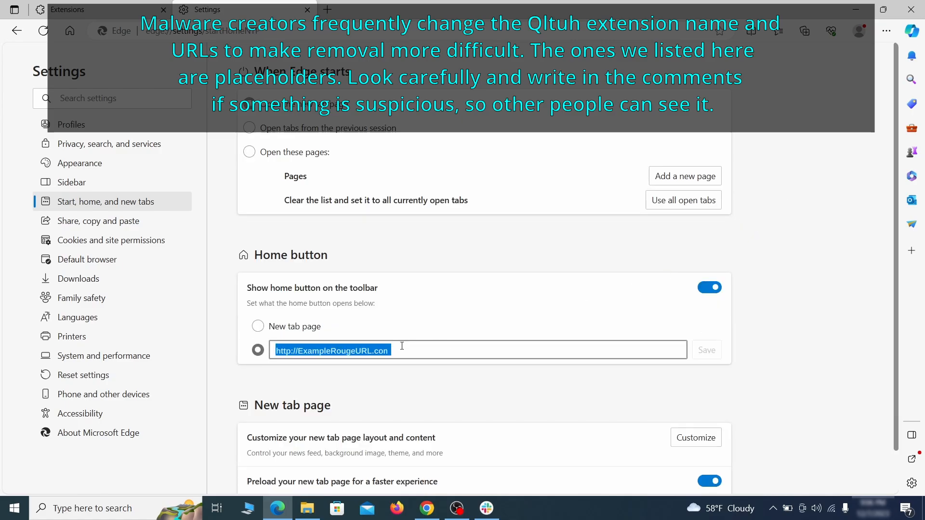
key(BackSpace)
click(258, 327)
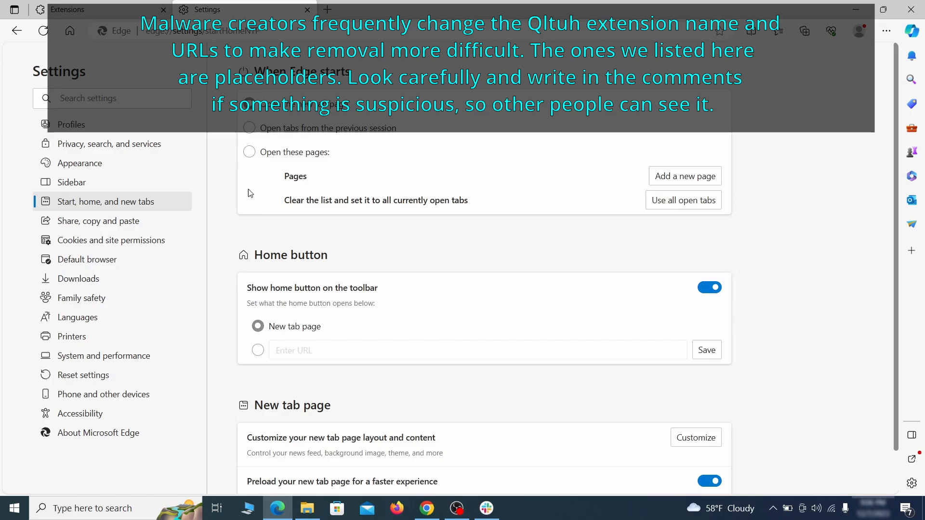
- Remove ExampleRougeURL.com from the sites allowed to send notifications in Edge's site permissions
click(170, 242)
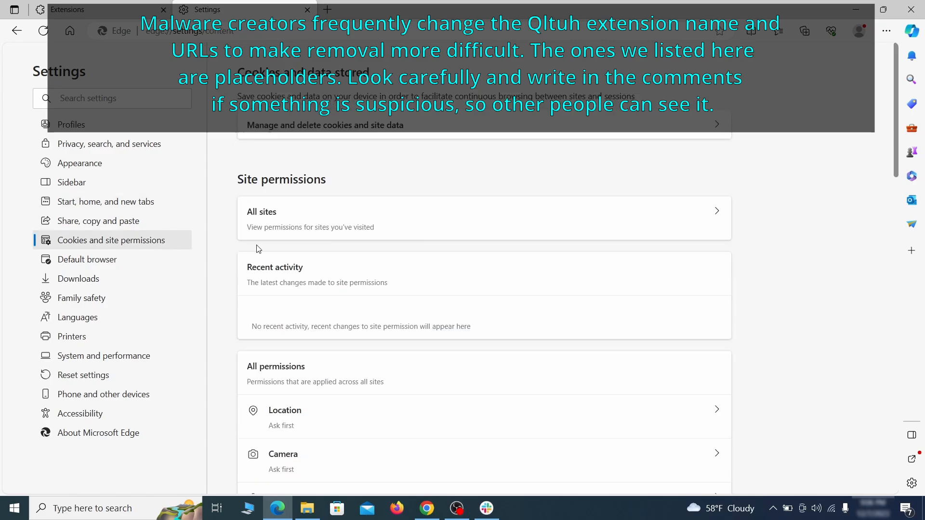
scroll(447, 250, down, 5)
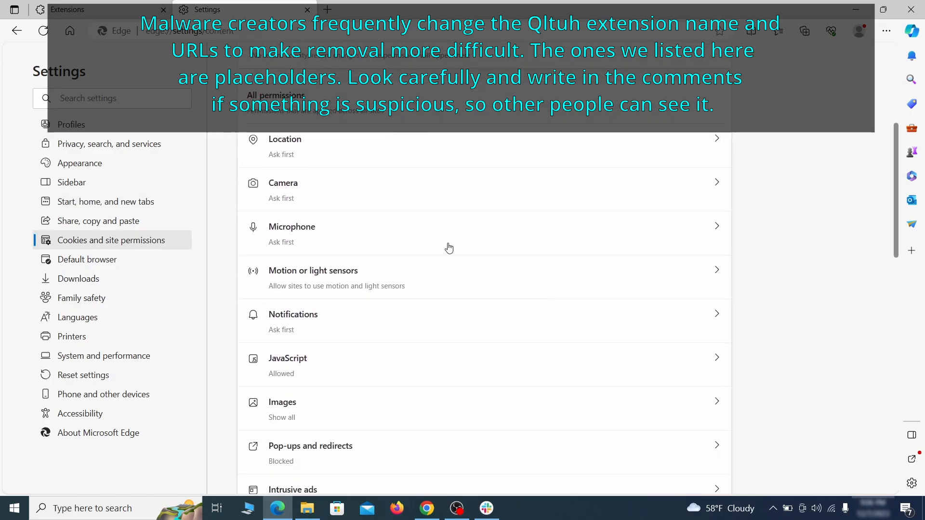
scroll(448, 255, down, 2)
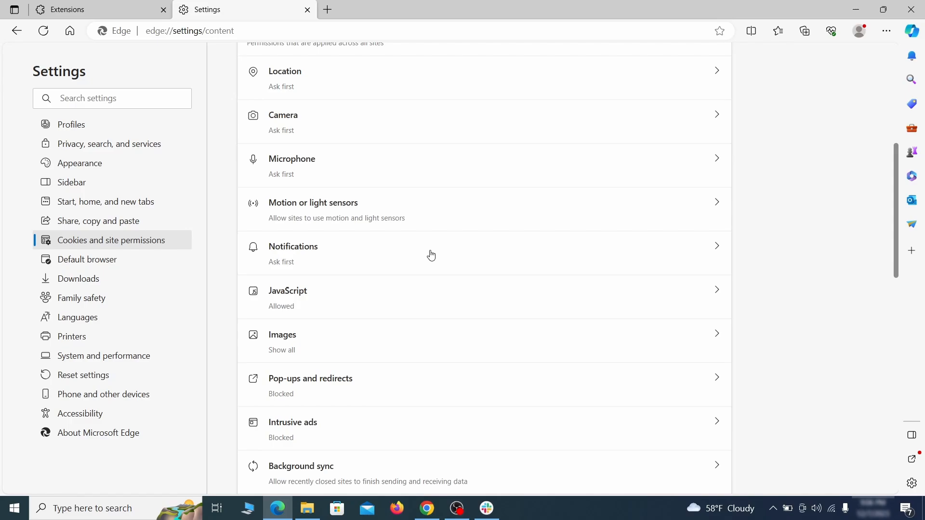
click(432, 255)
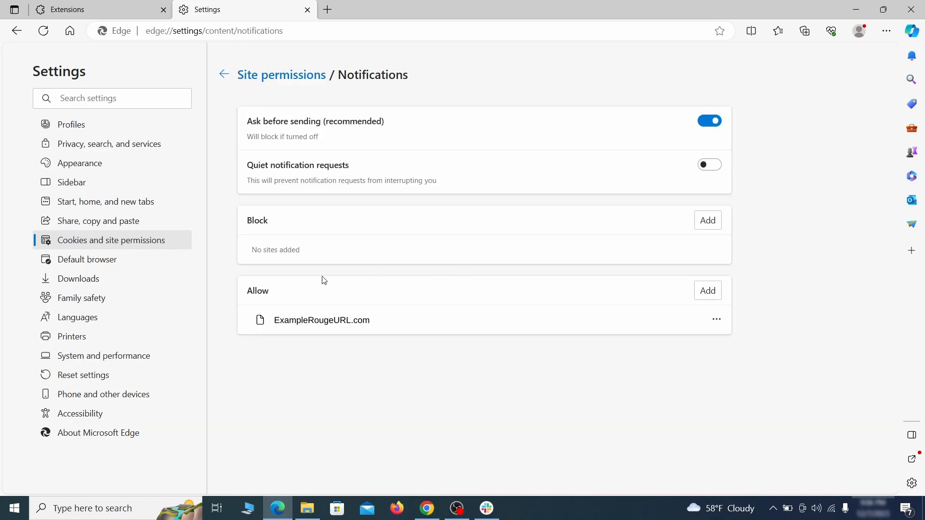
click(717, 320)
click(759, 360)
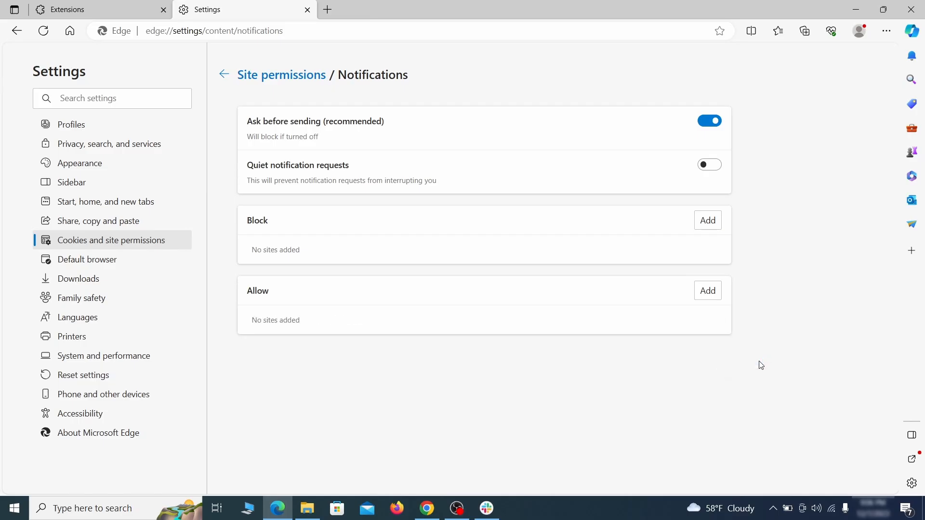